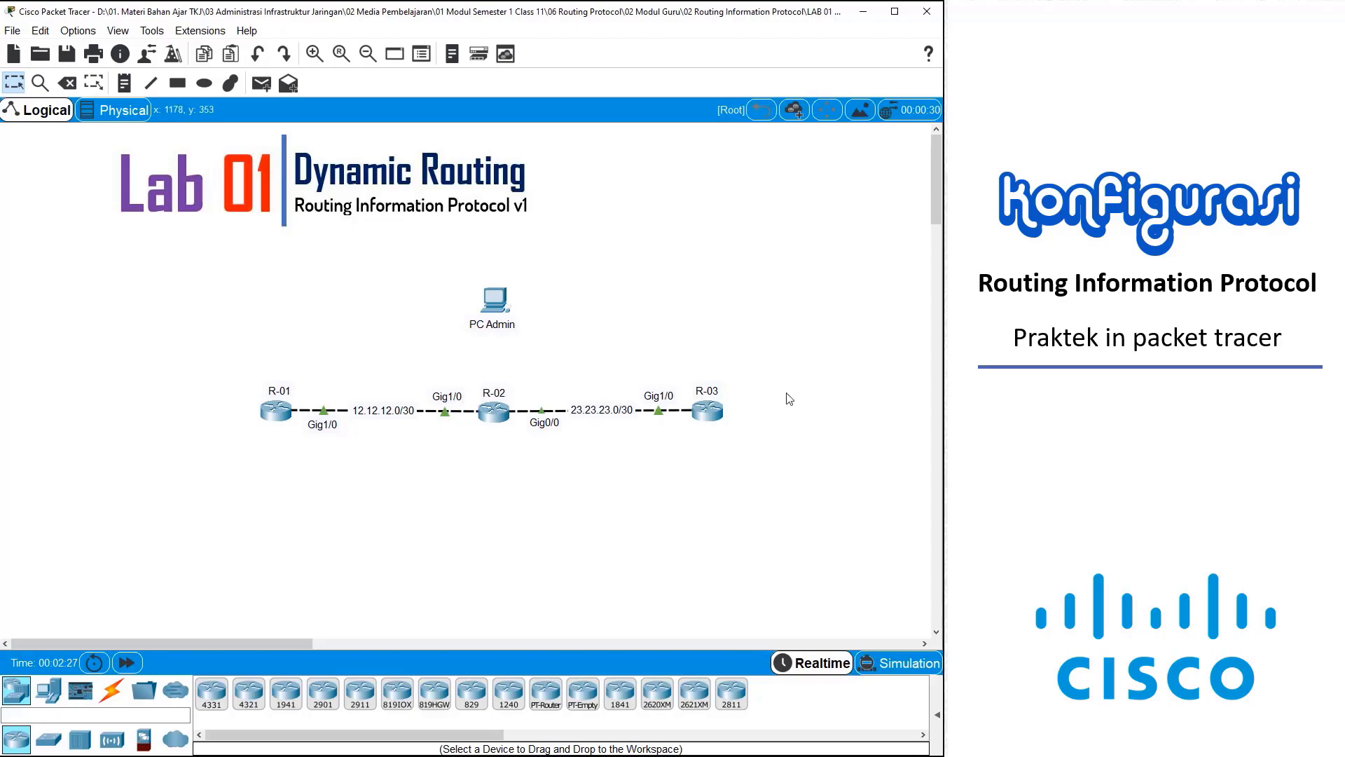
Connect PC Admin to router R-01 with a console cable
left_click(110, 690)
left_click(249, 694)
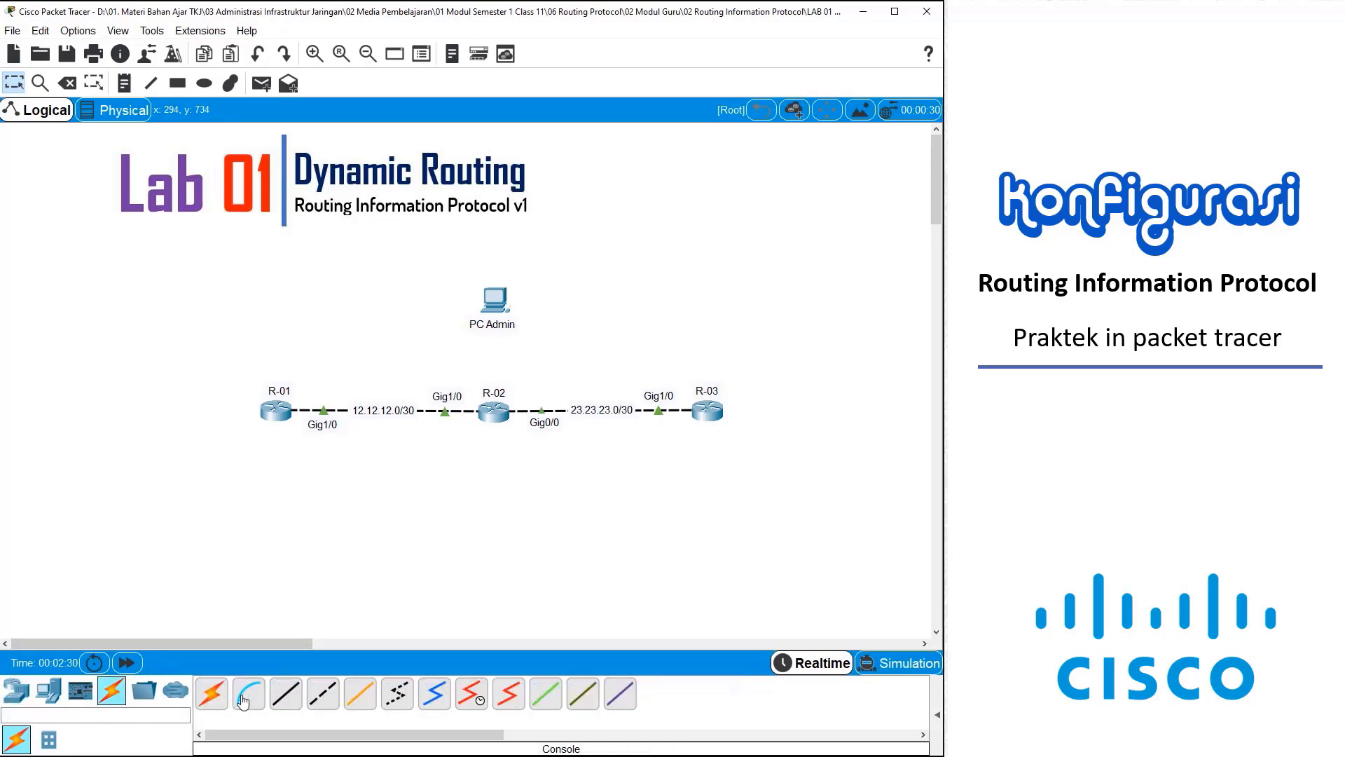
left_click(495, 301)
left_click(535, 309)
left_click(275, 409)
left_click(319, 433)
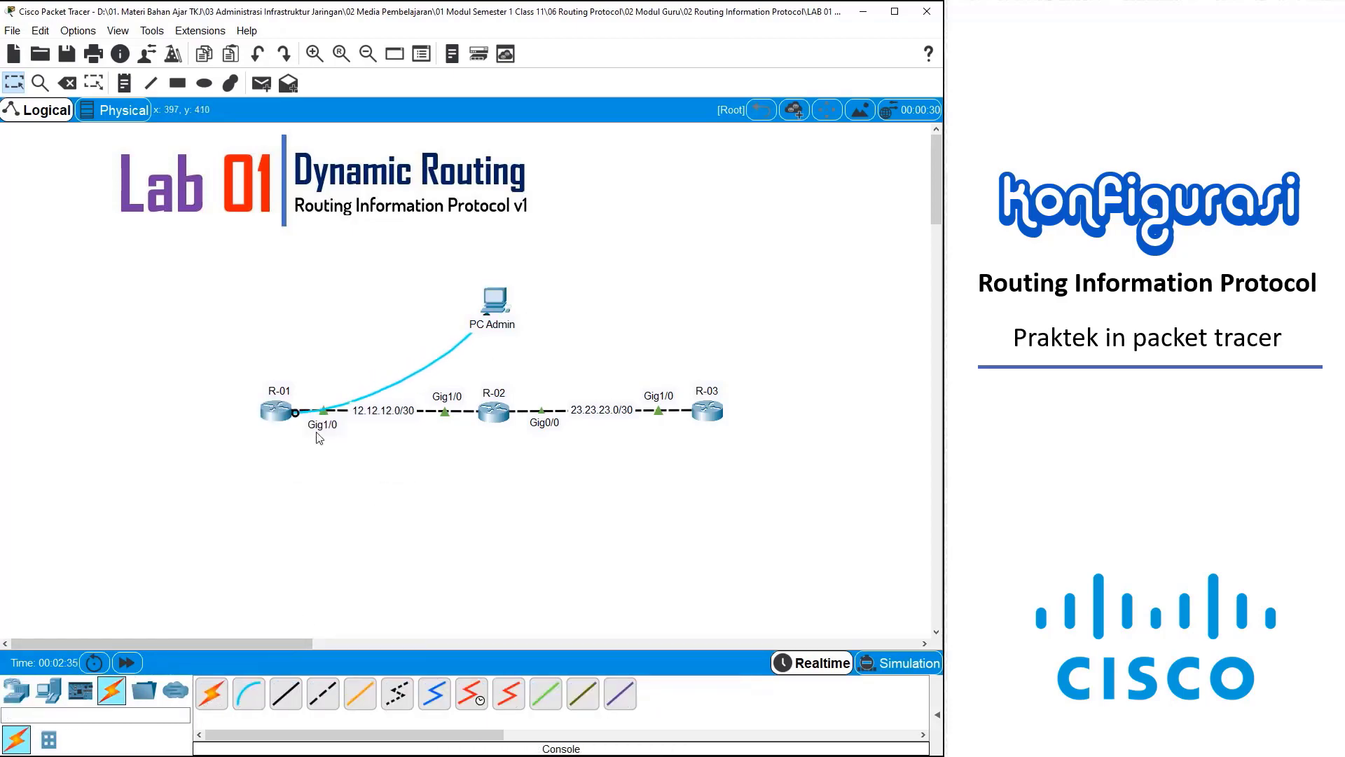
Open a terminal session on PC Admin using the default port configuration
left_click(499, 297)
left_click(140, 137)
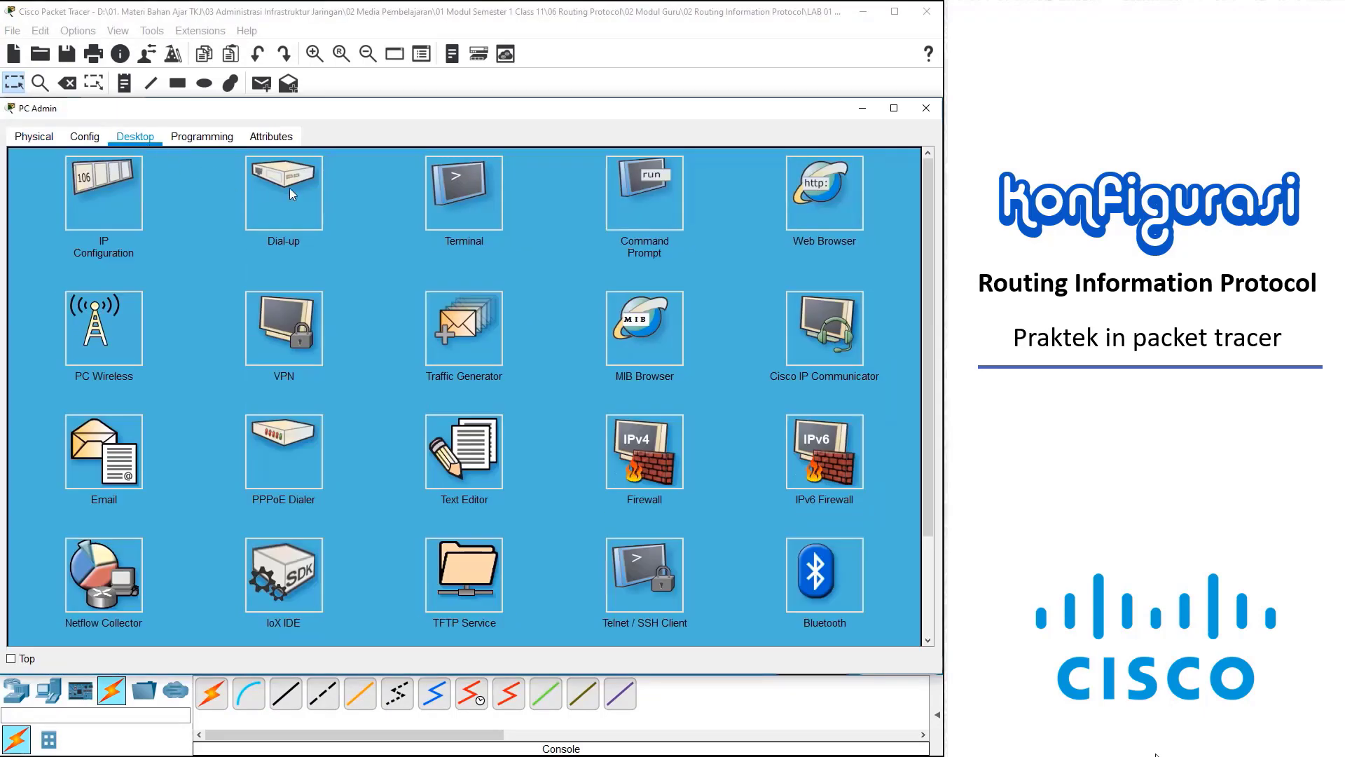
left_click(468, 204)
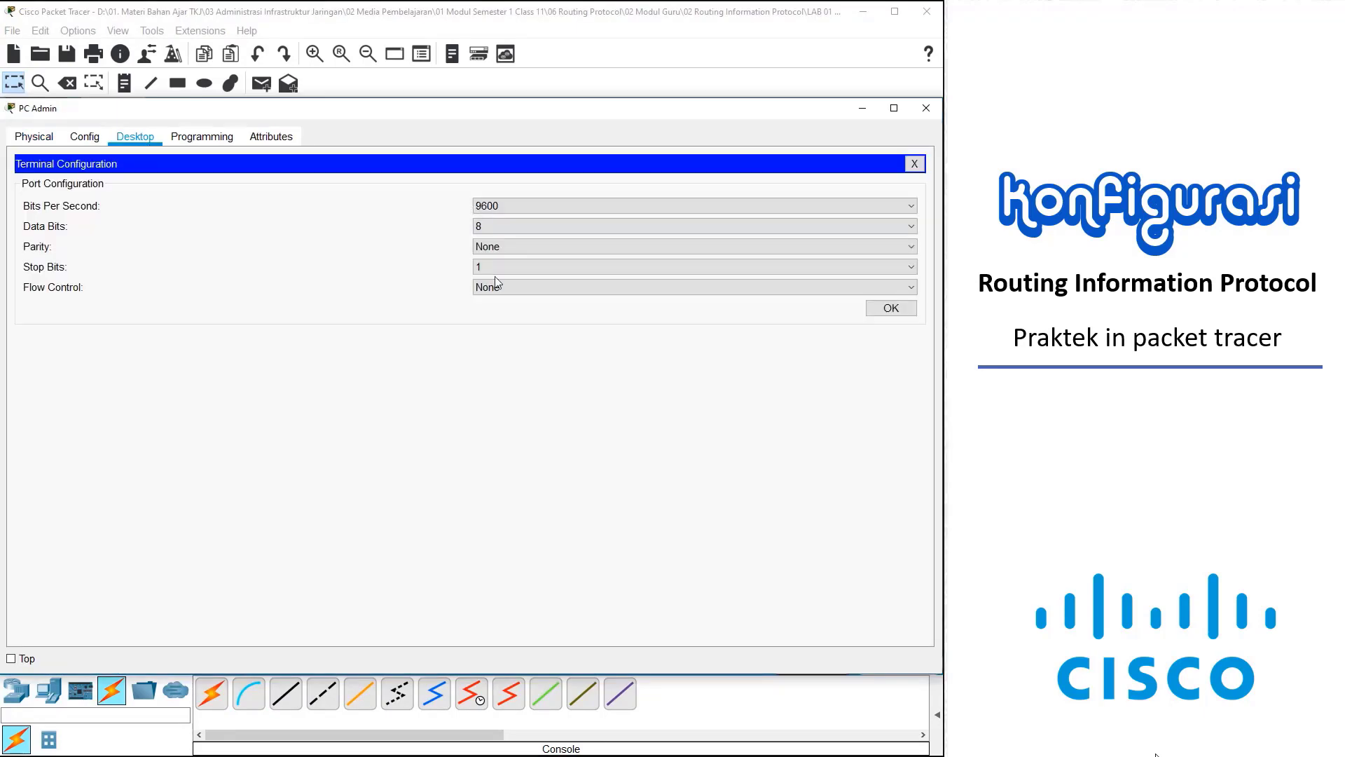
left_click(890, 308)
Enter privileged mode on R1 with the enable password and list its directly connected routes
type("en")
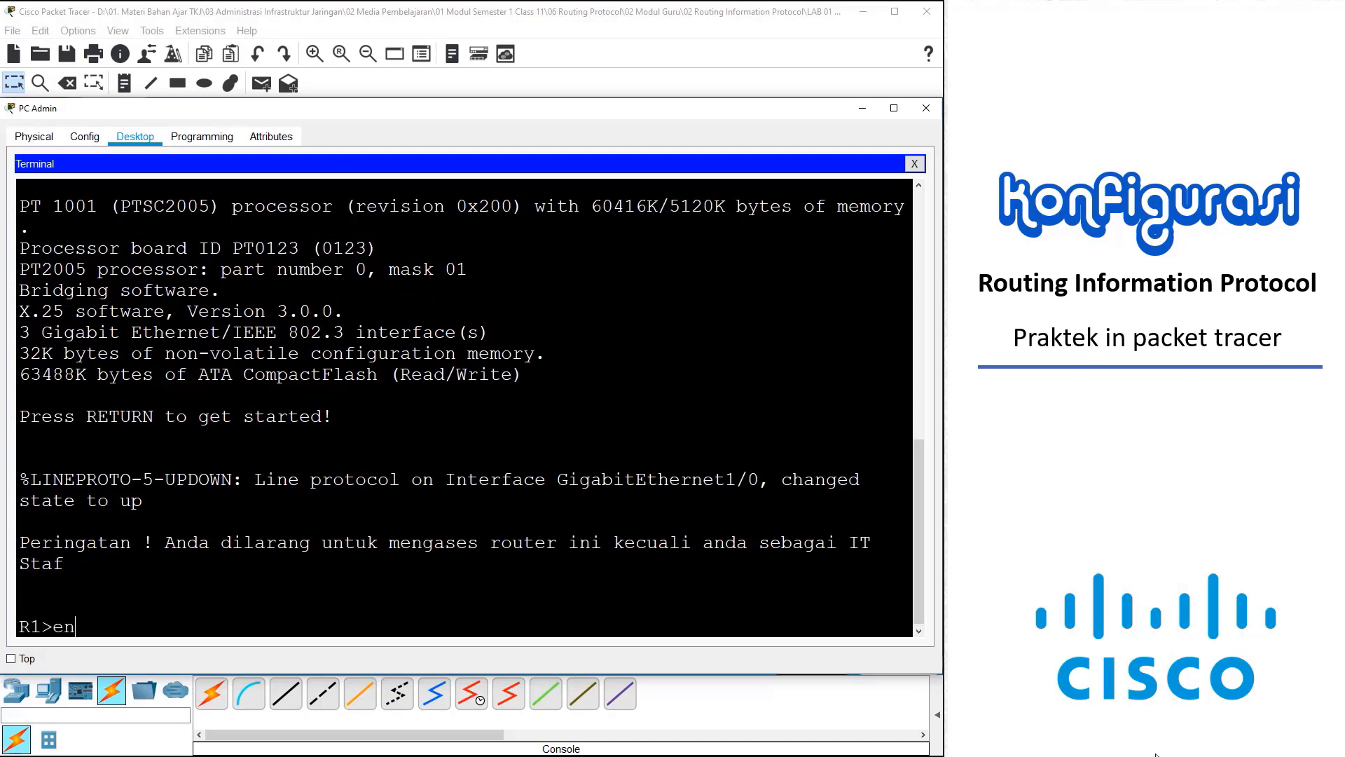
key("Return")
key("Return")
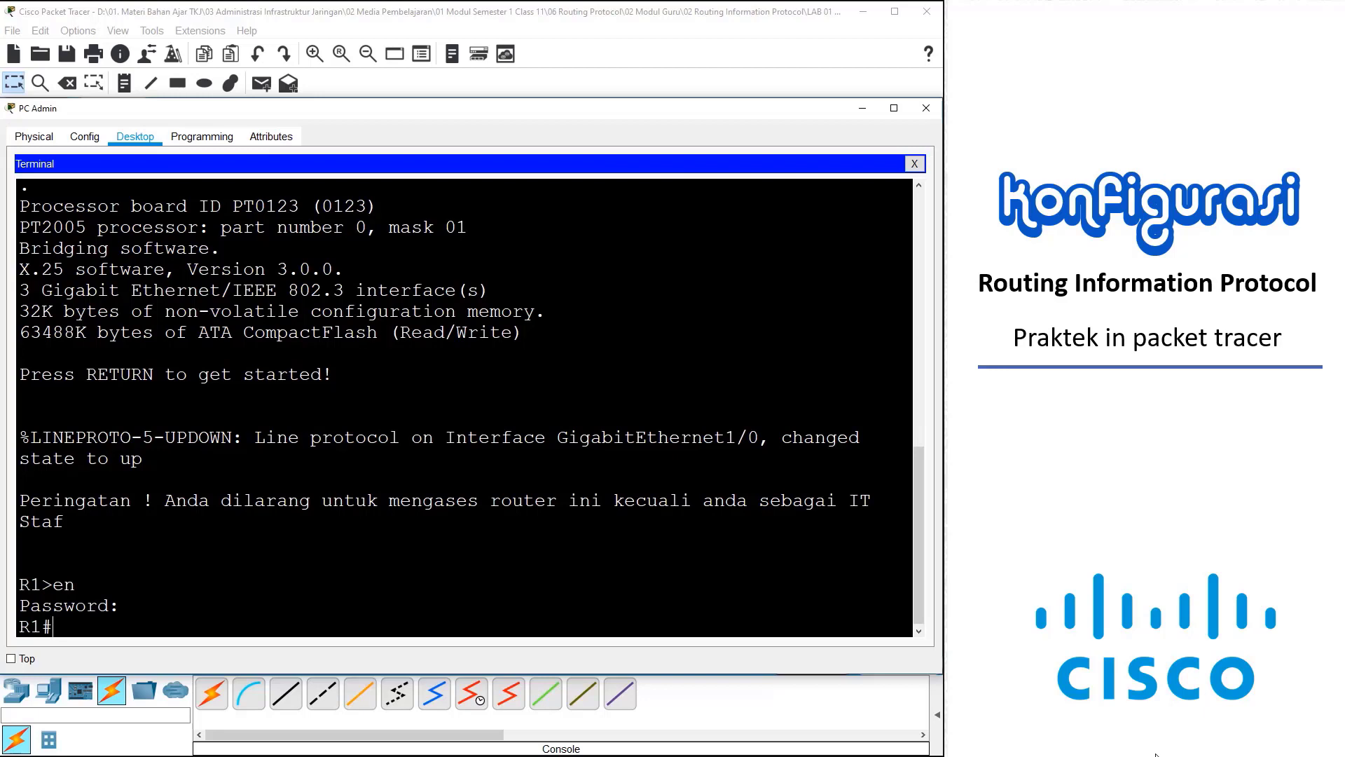
type("sh ip route connected")
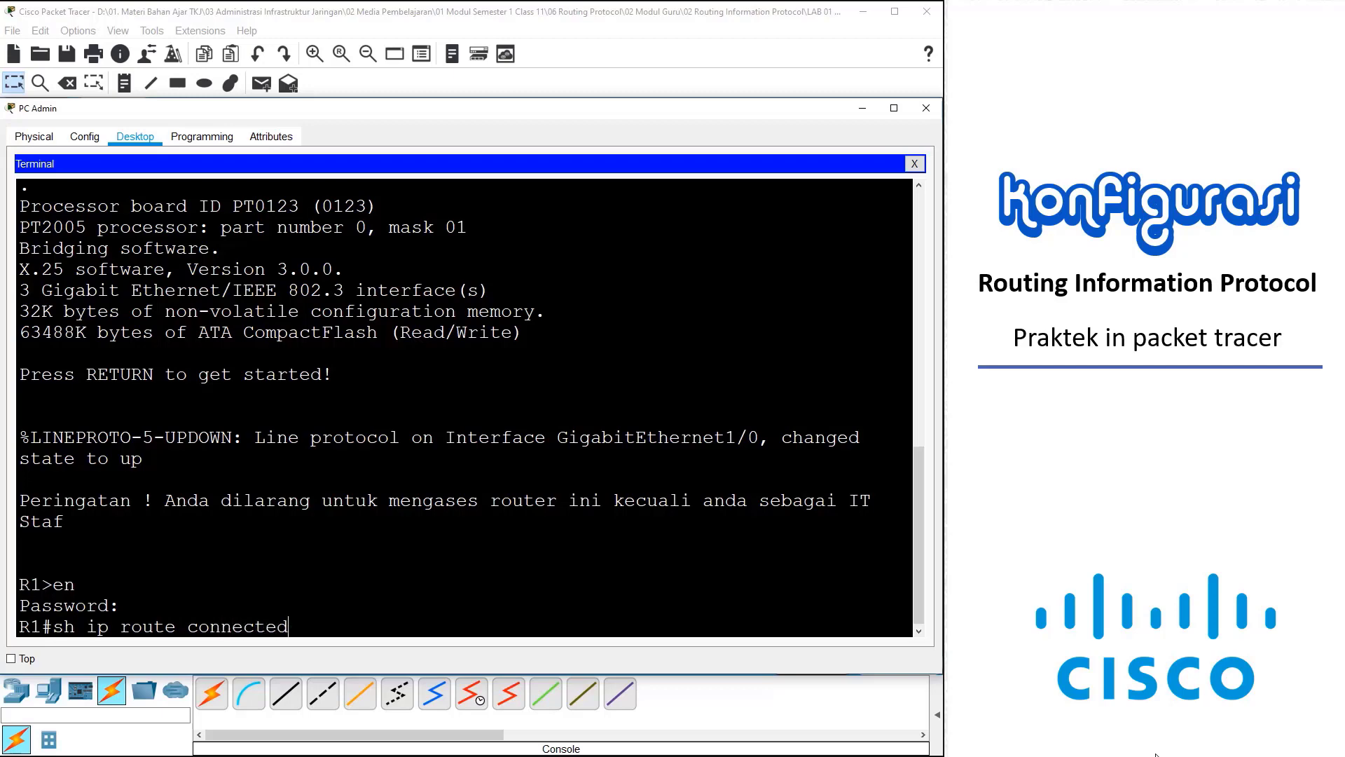
key("Return")
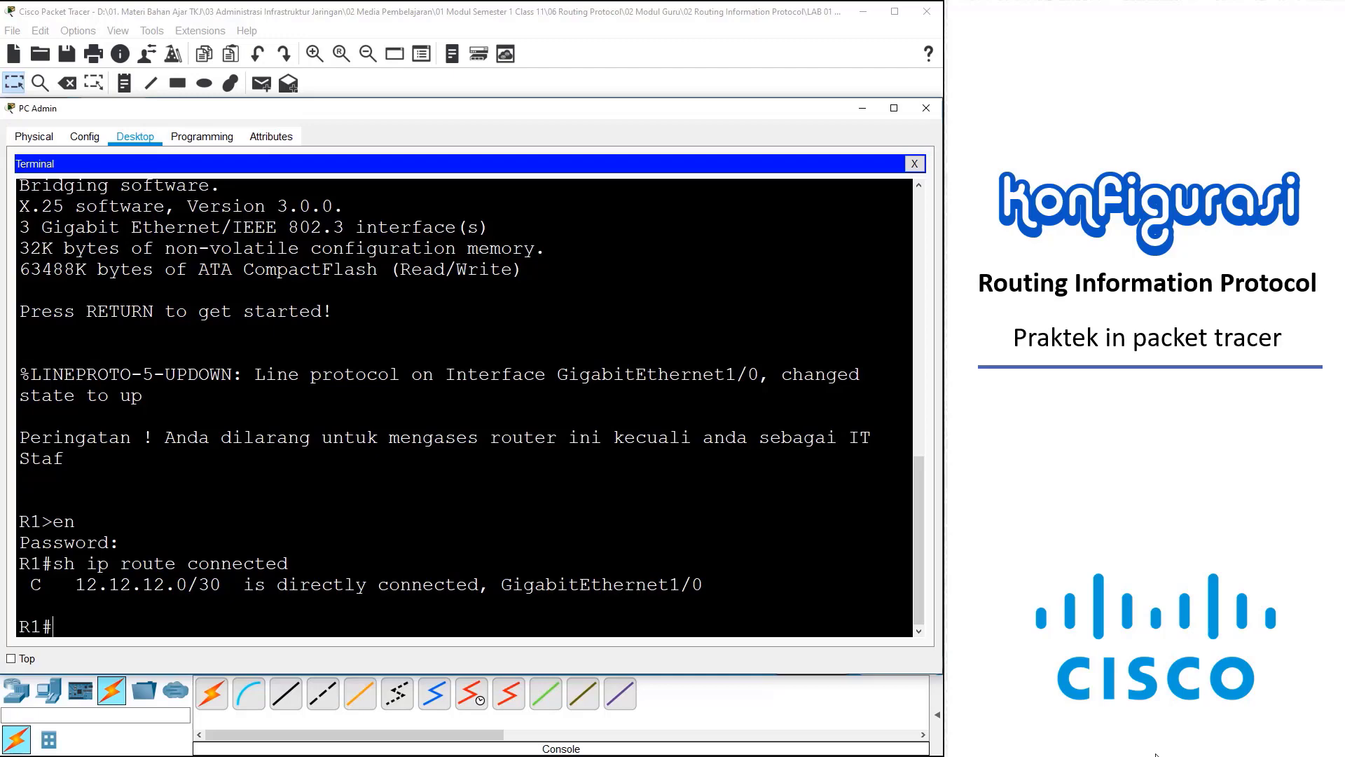
Enable RIP routing on R1 and advertise network 12.12.12.0
type("conf t")
key("Return")
type("router rip")
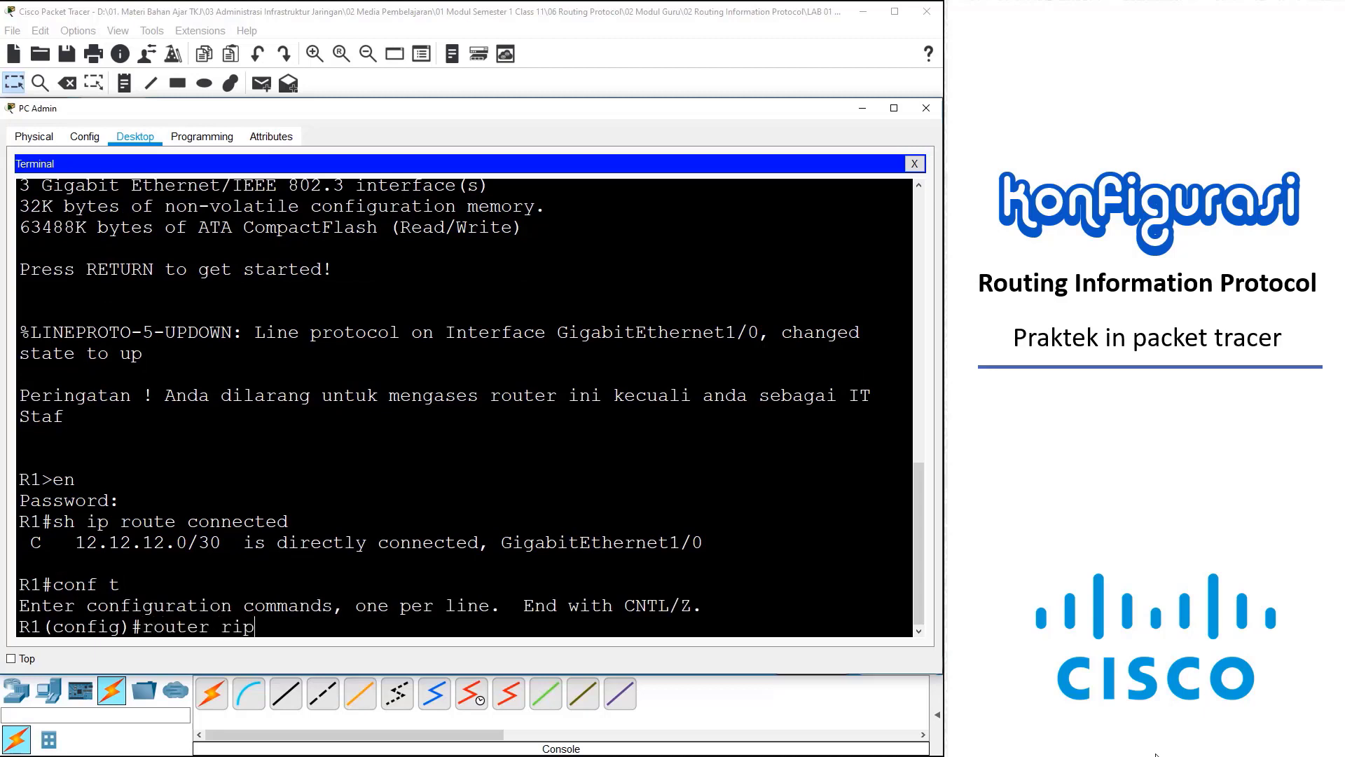
key("Return")
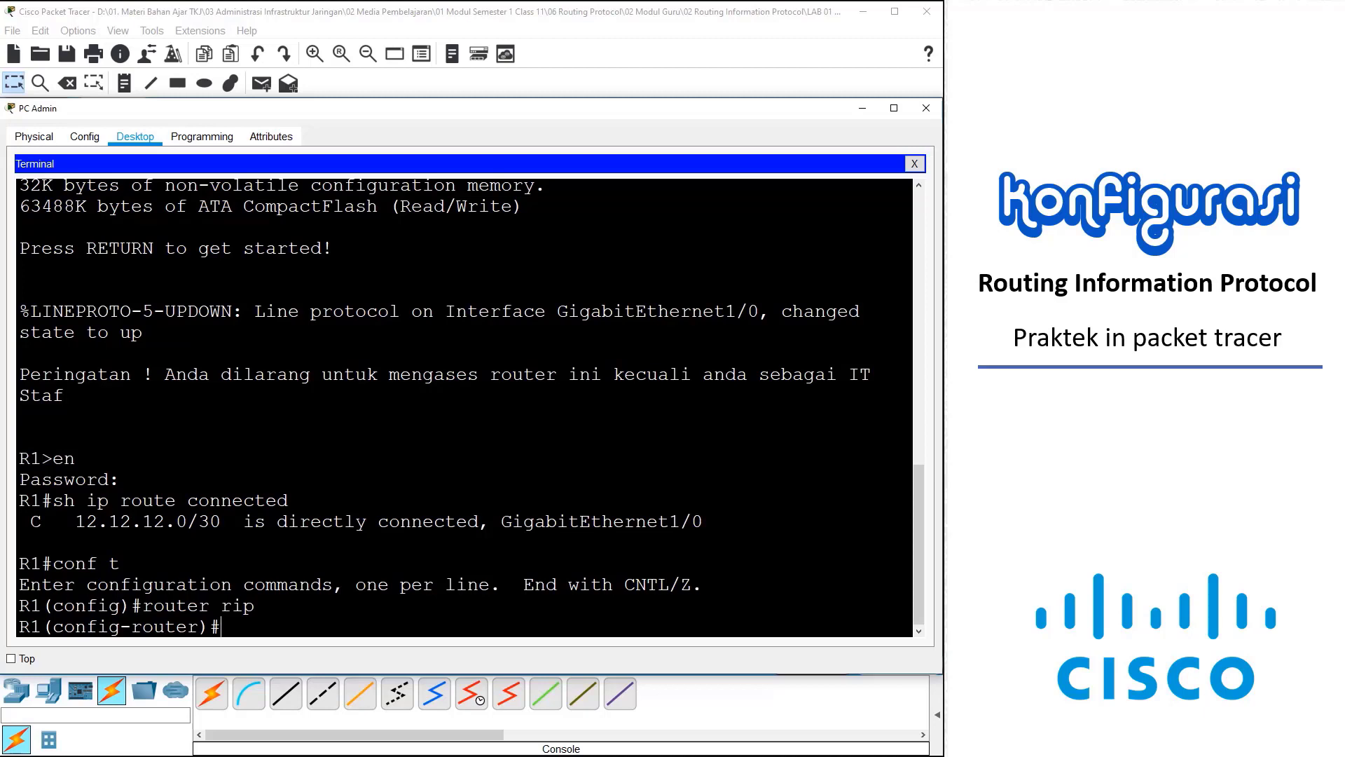
type("network 12.12.12.0")
key("Return")
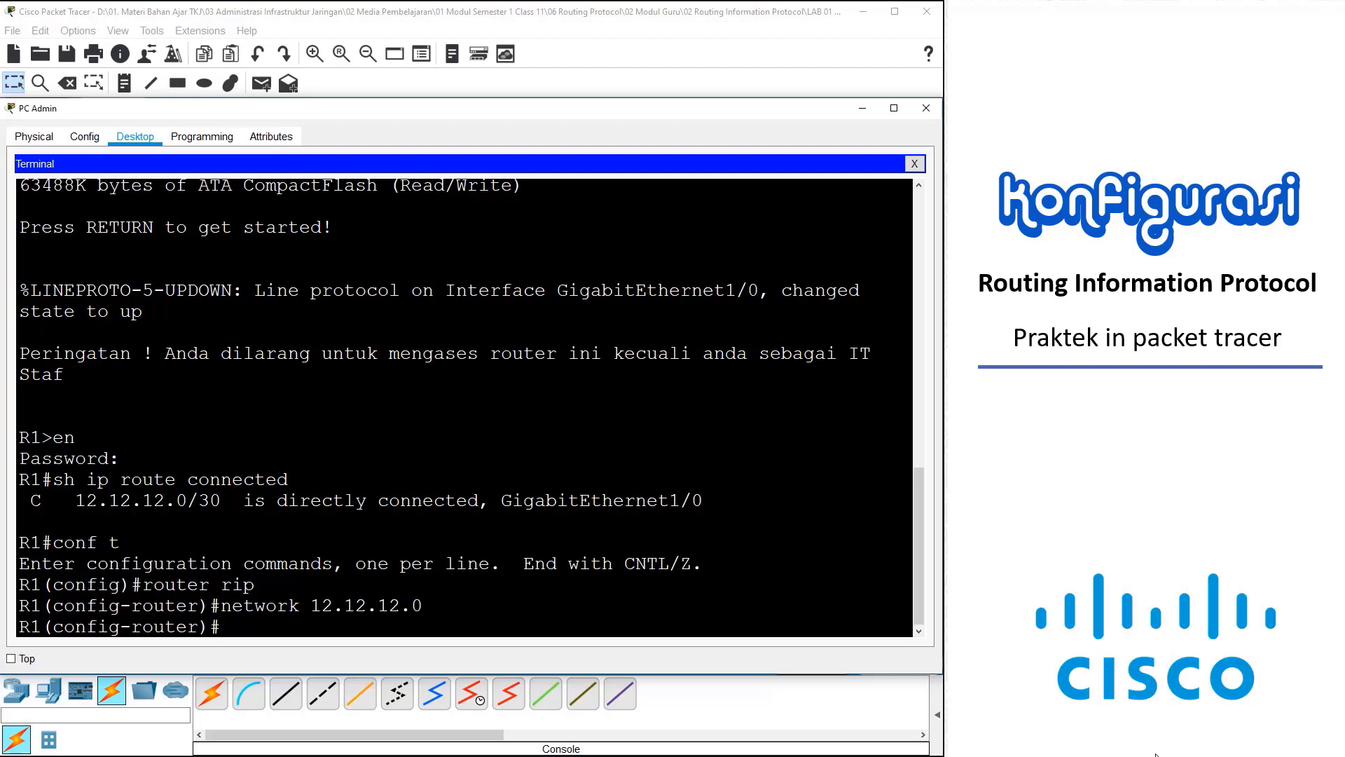
Display R1's IP routing protocol details and its RIP routes without leaving router configuration mode
type("do sh ip protocol")
key("Return")
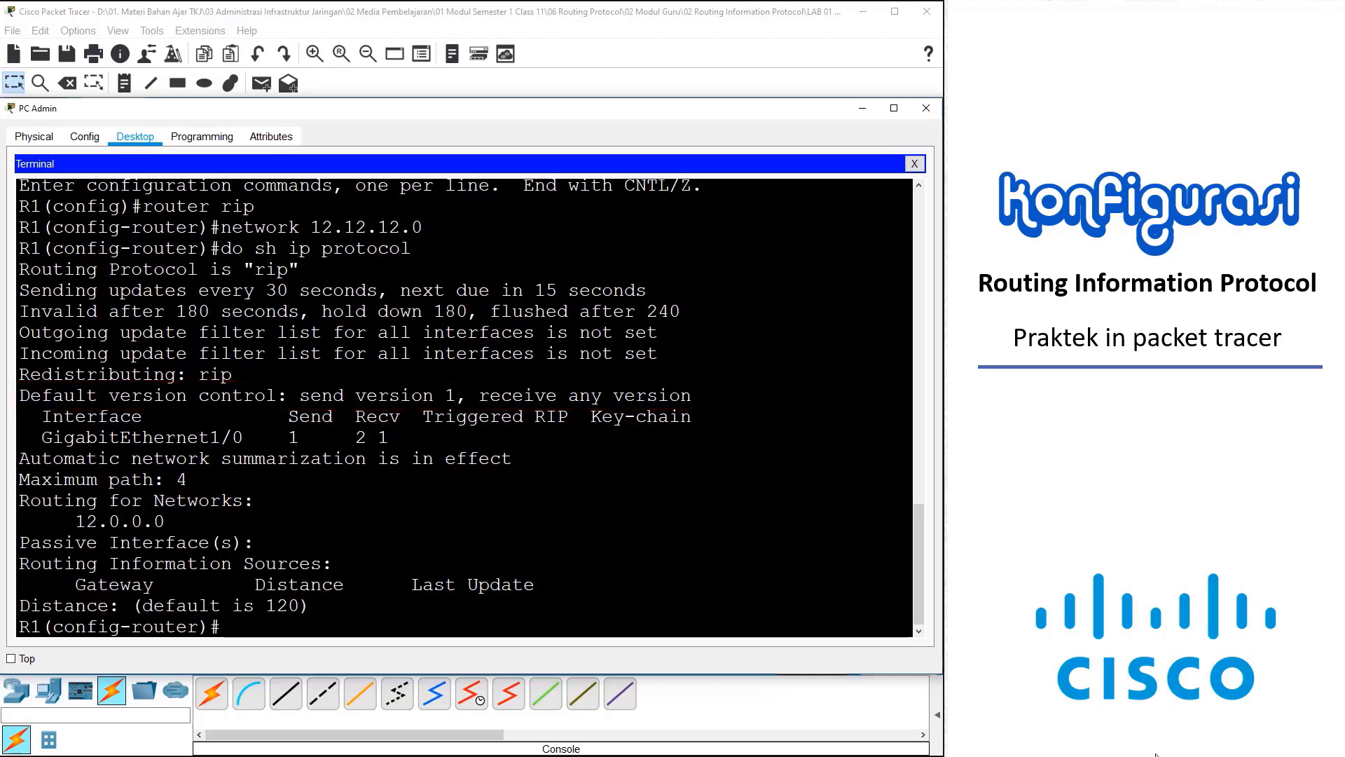
type("do sh ip route")
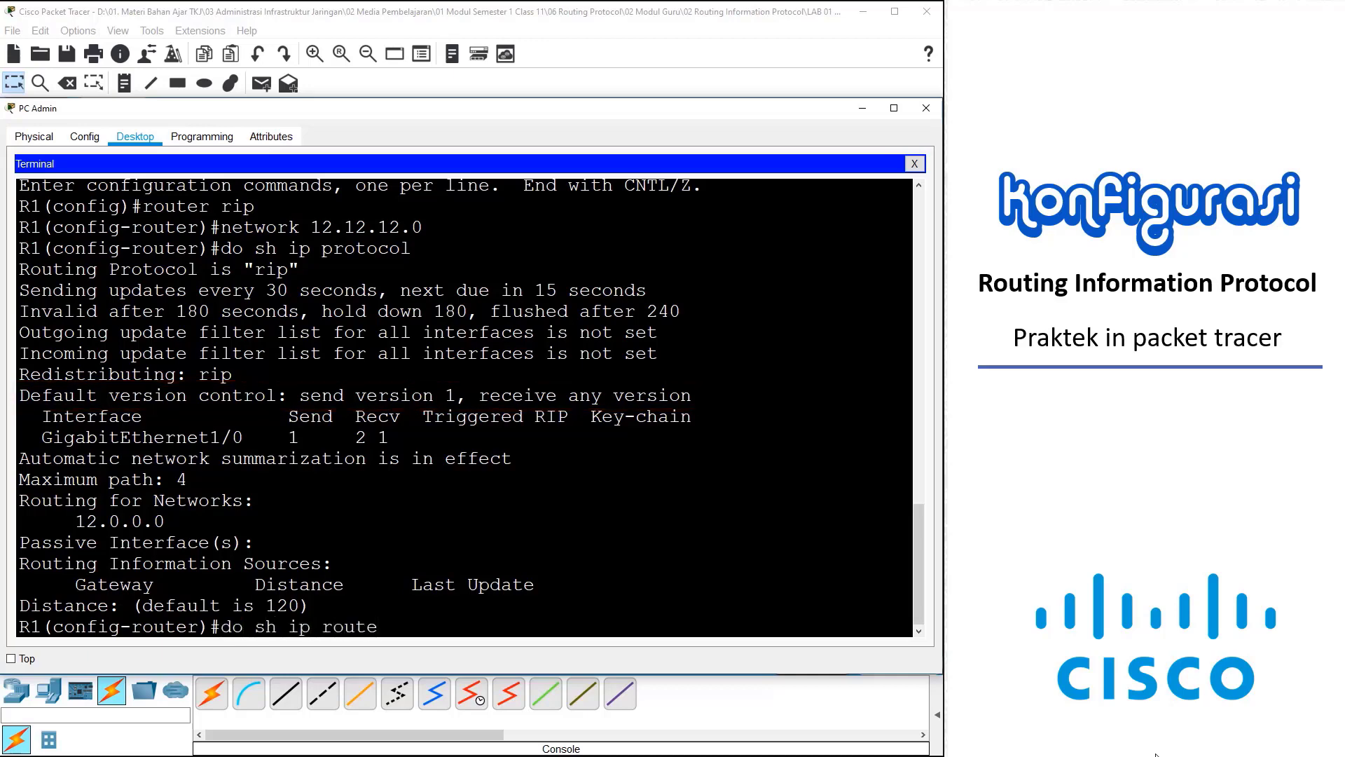
type(" rip")
key("Return")
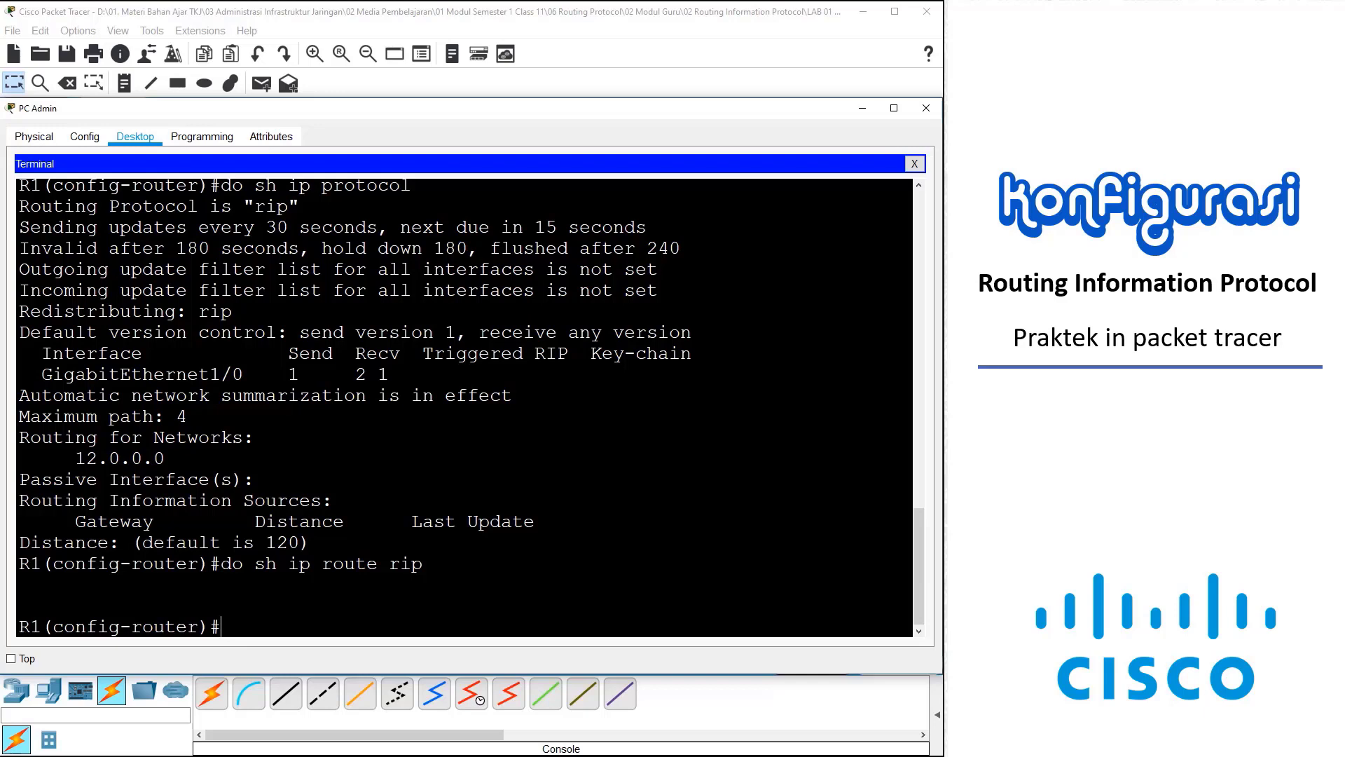
Show R1's detailed CDP neighbors and log in over SSH to 12.12.12.2 as tkj with the account password
type("do sh cdp neighbors detail")
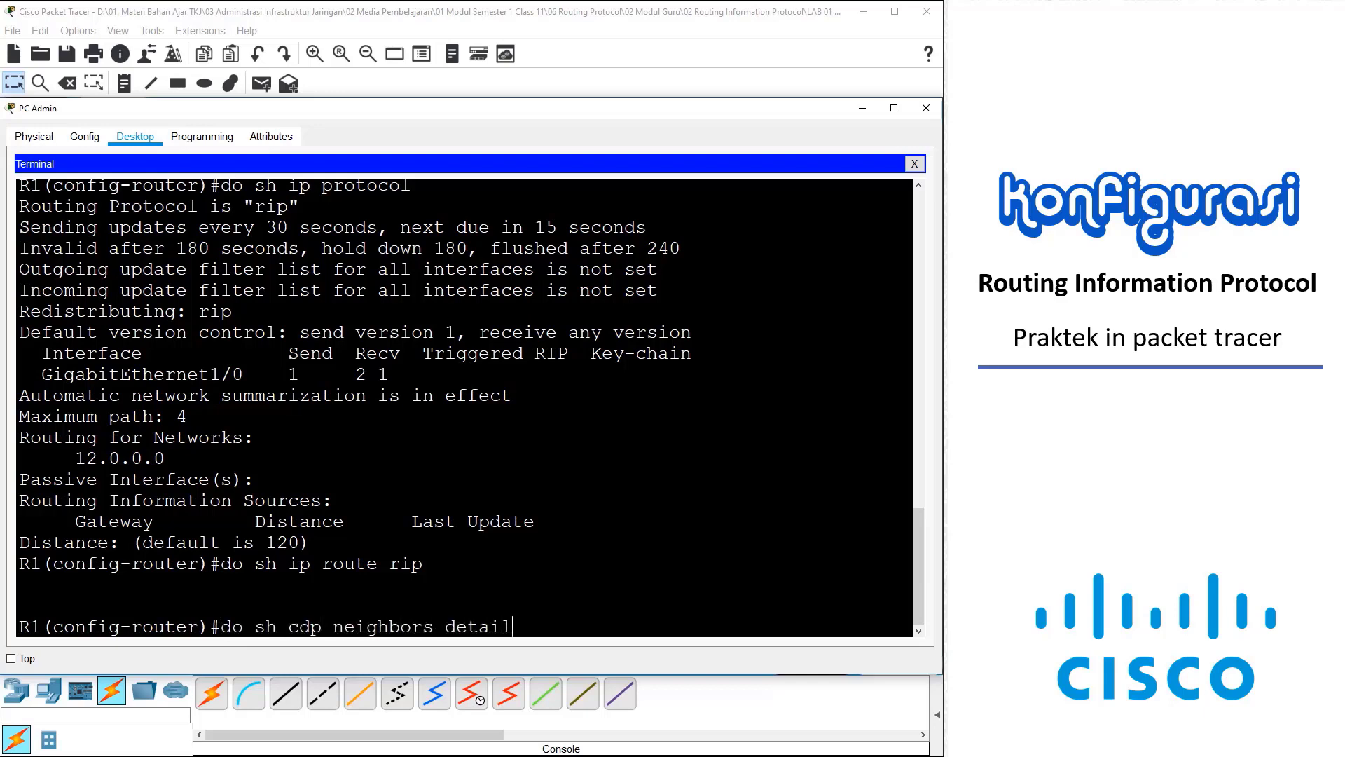
key("Return")
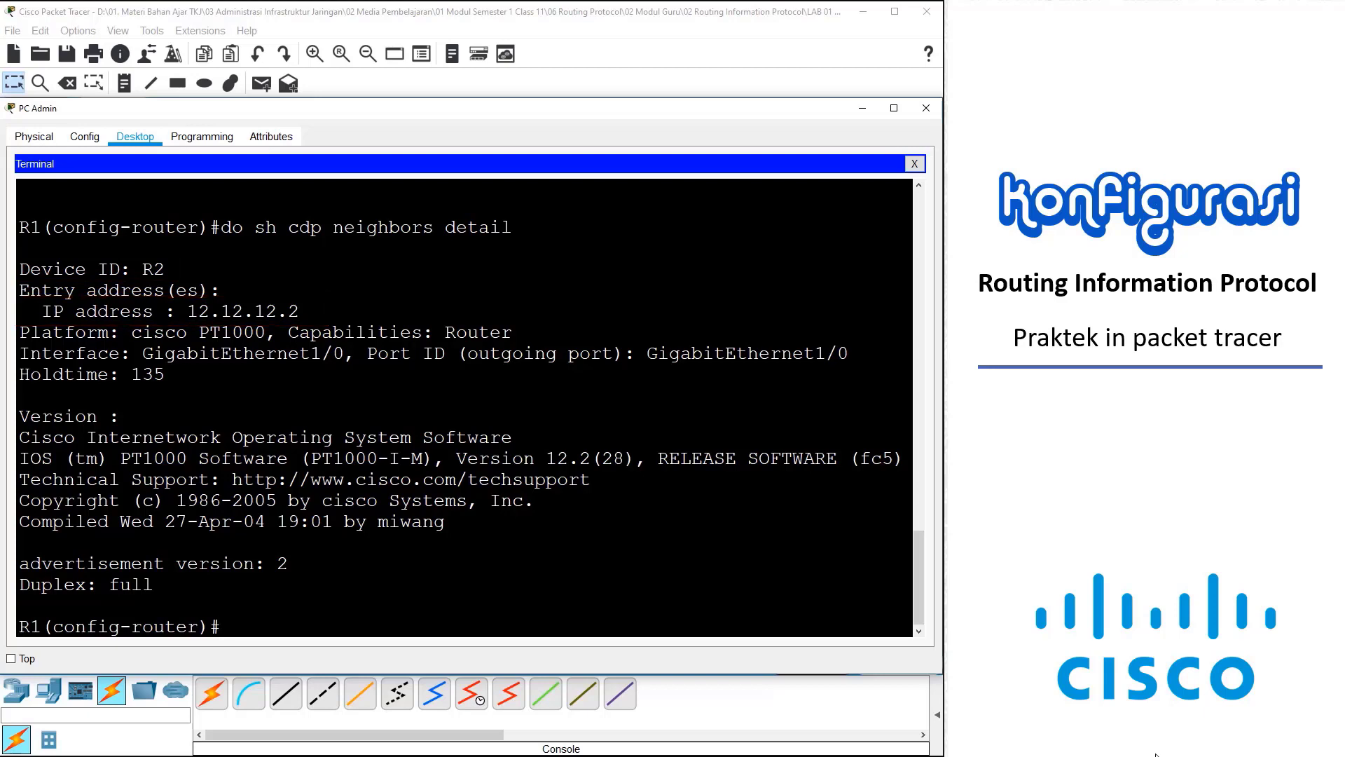
type("do ssh -l tkj 12.12.12.2")
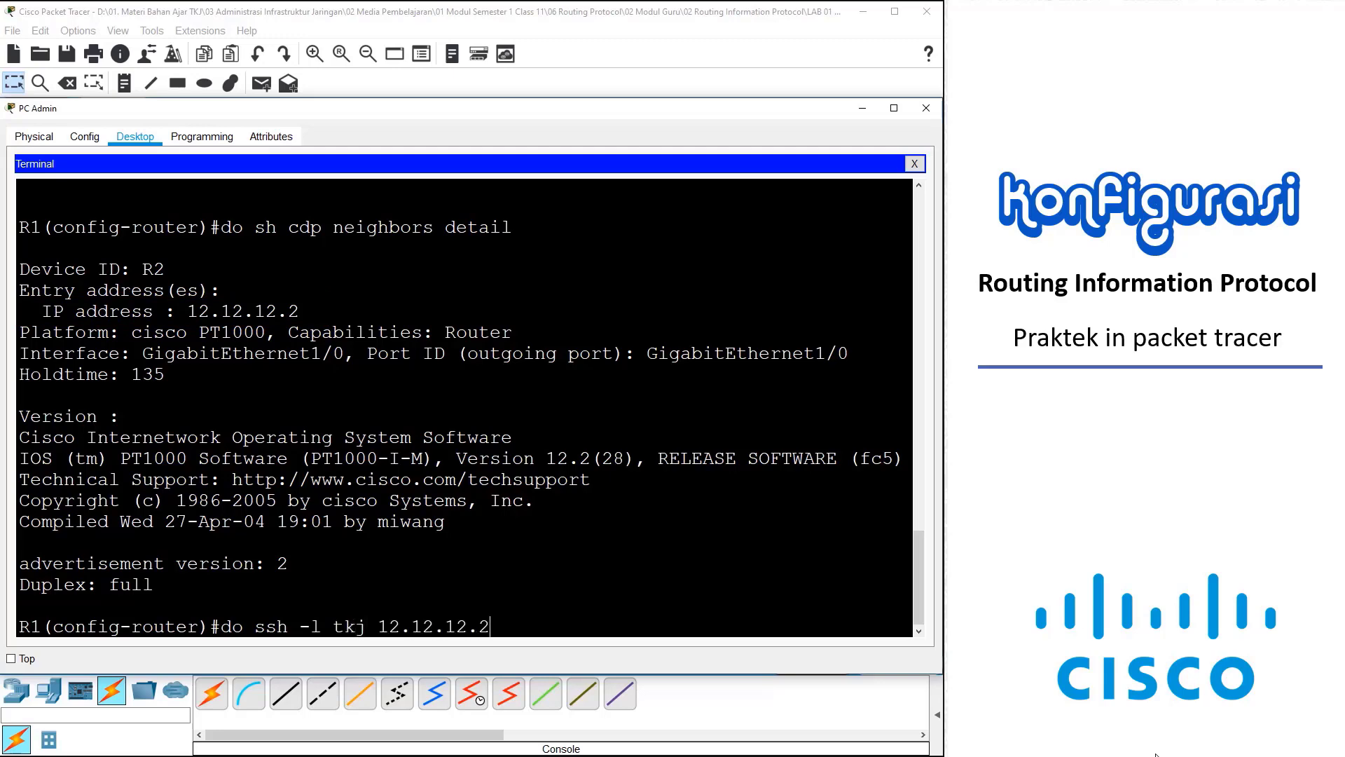
key("Return")
key("Return")
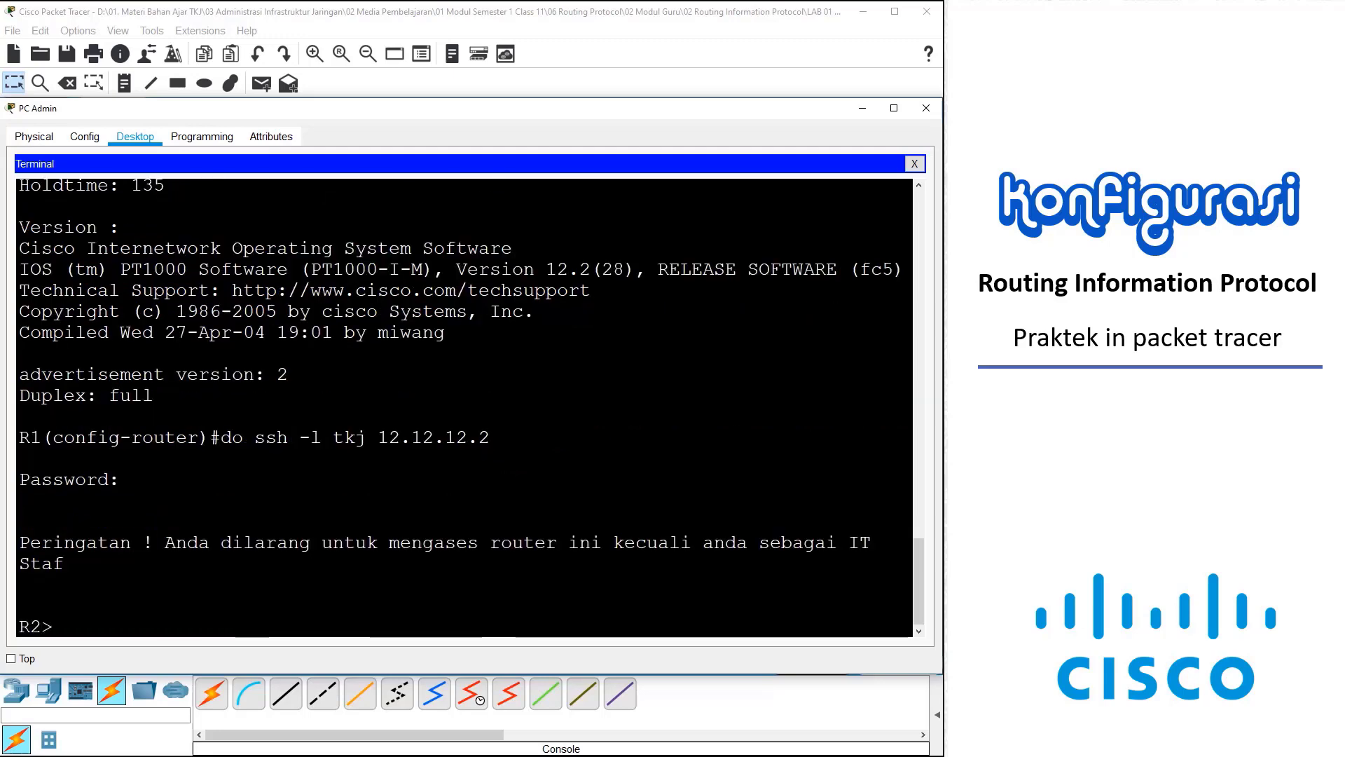
Enter privileged mode on R2 with the enable password and list its directly connected routes
type("en")
key("Return")
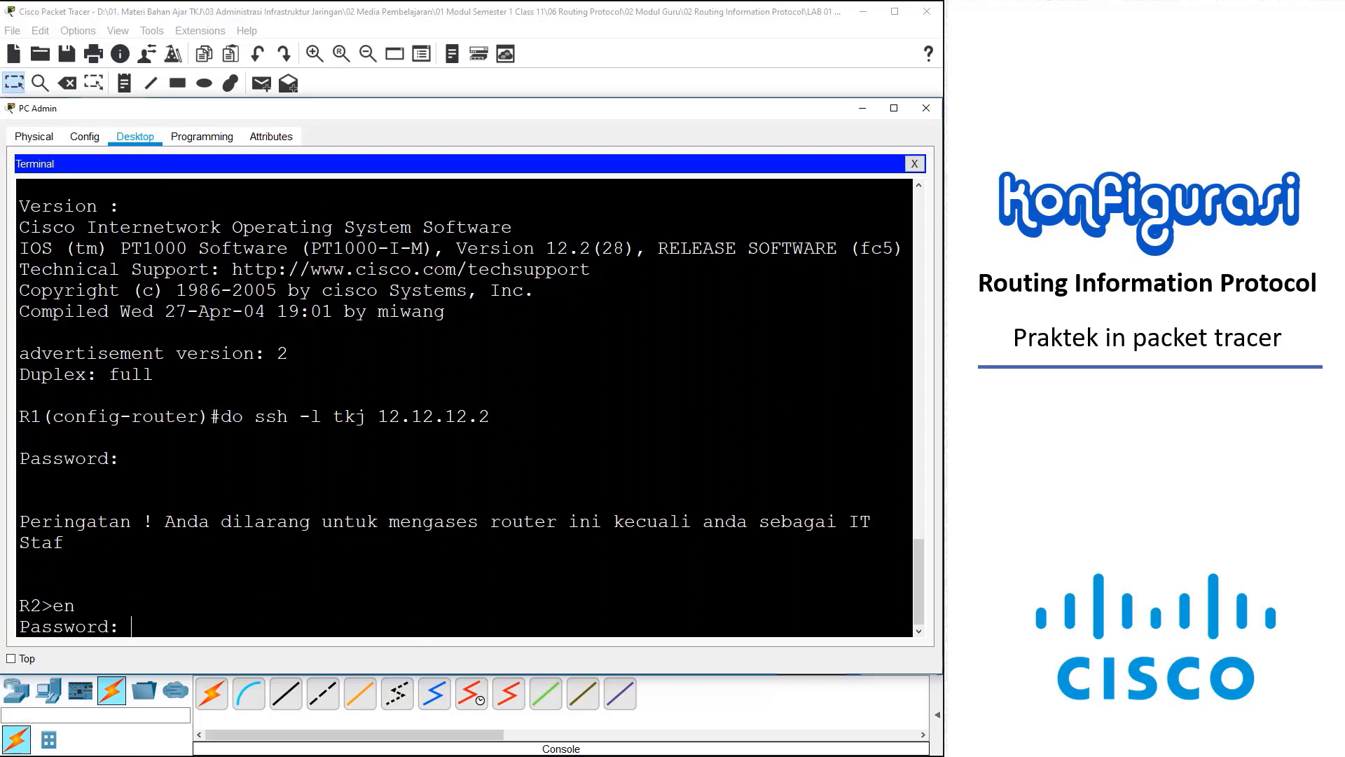
key("Return")
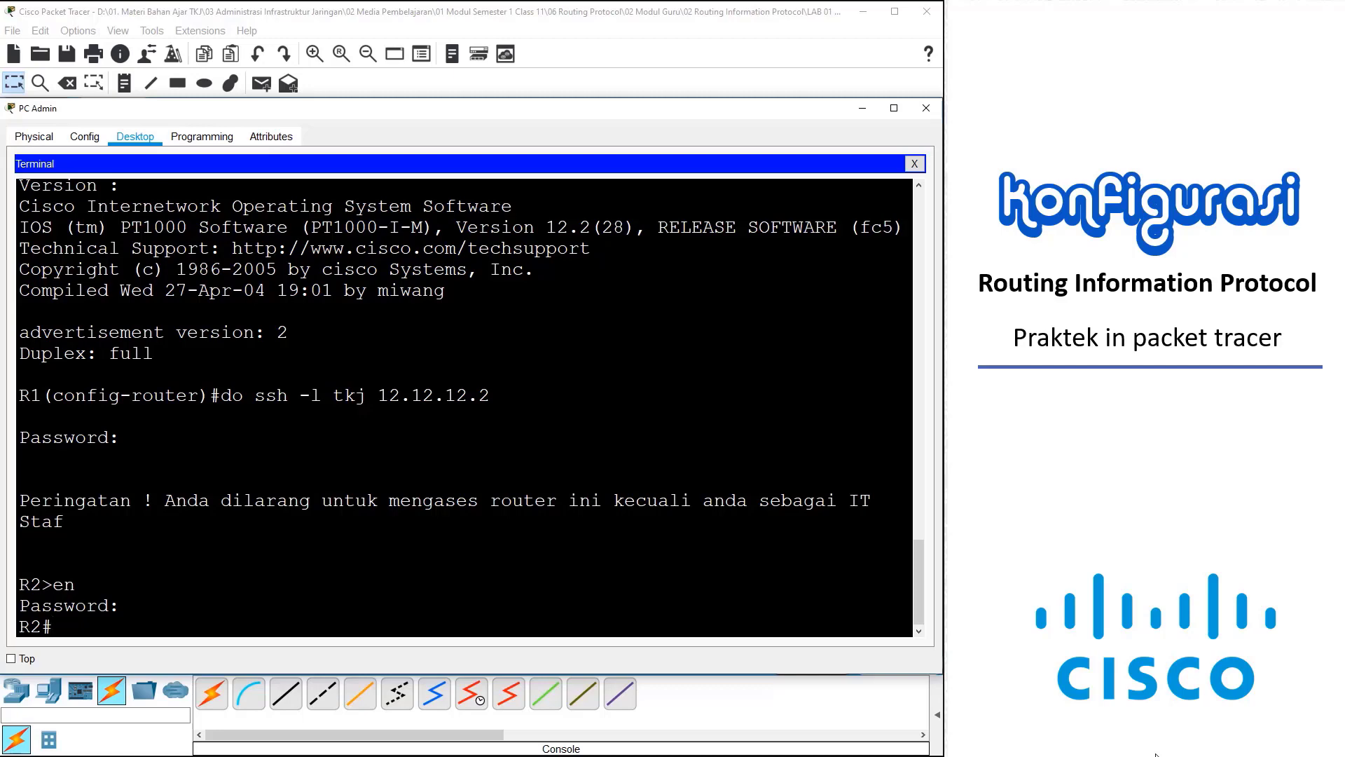
type("sh ip route connected")
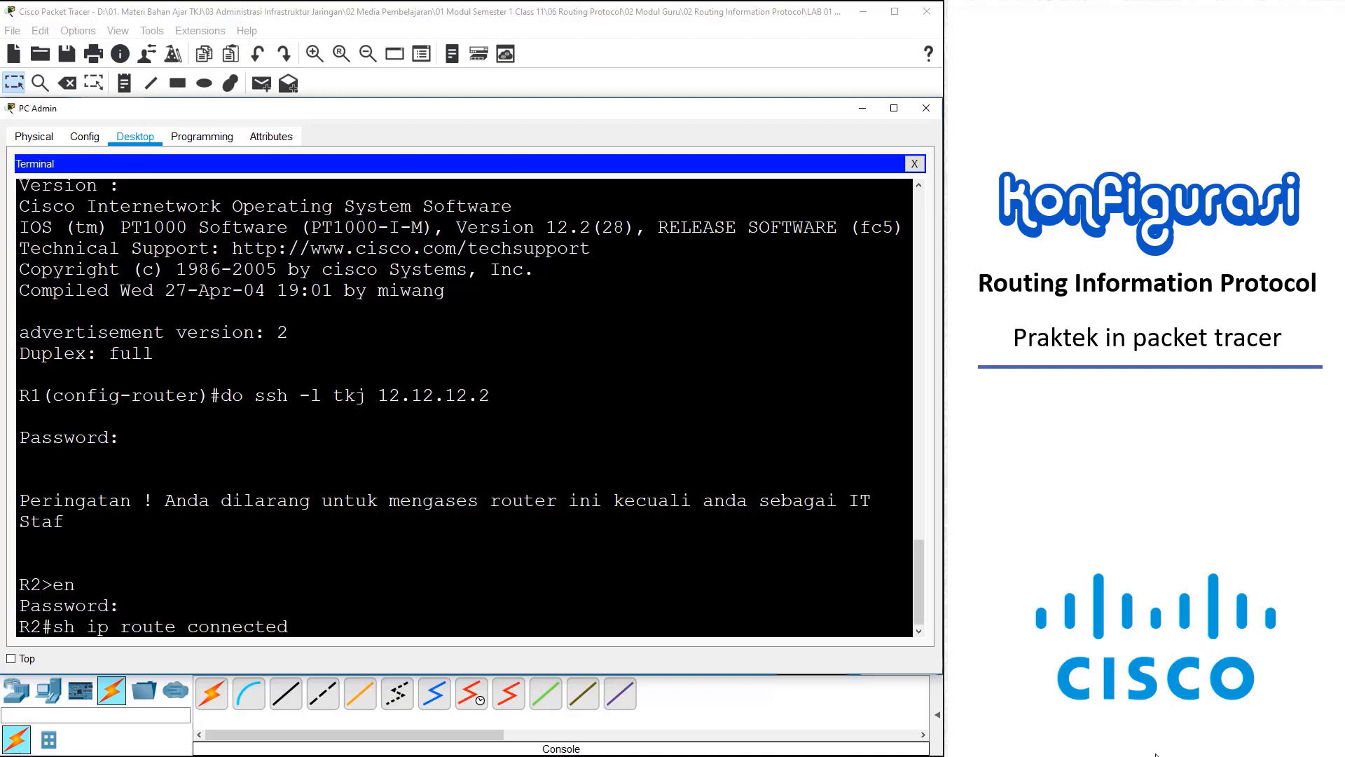
key("Return")
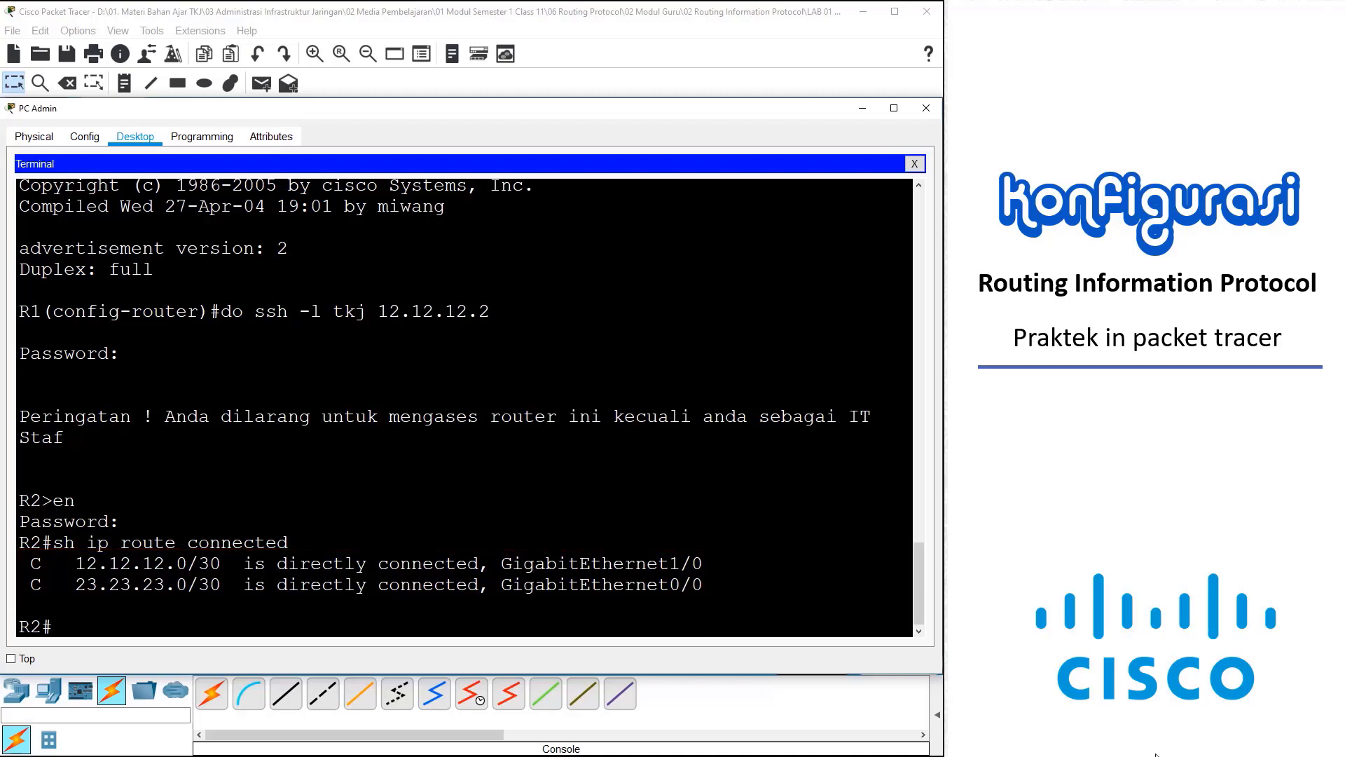
Enable RIP routing on R2 and advertise networks 12.12.12.0 and 23.23.23.0
type("conf t")
key("Return")
type("router ri")
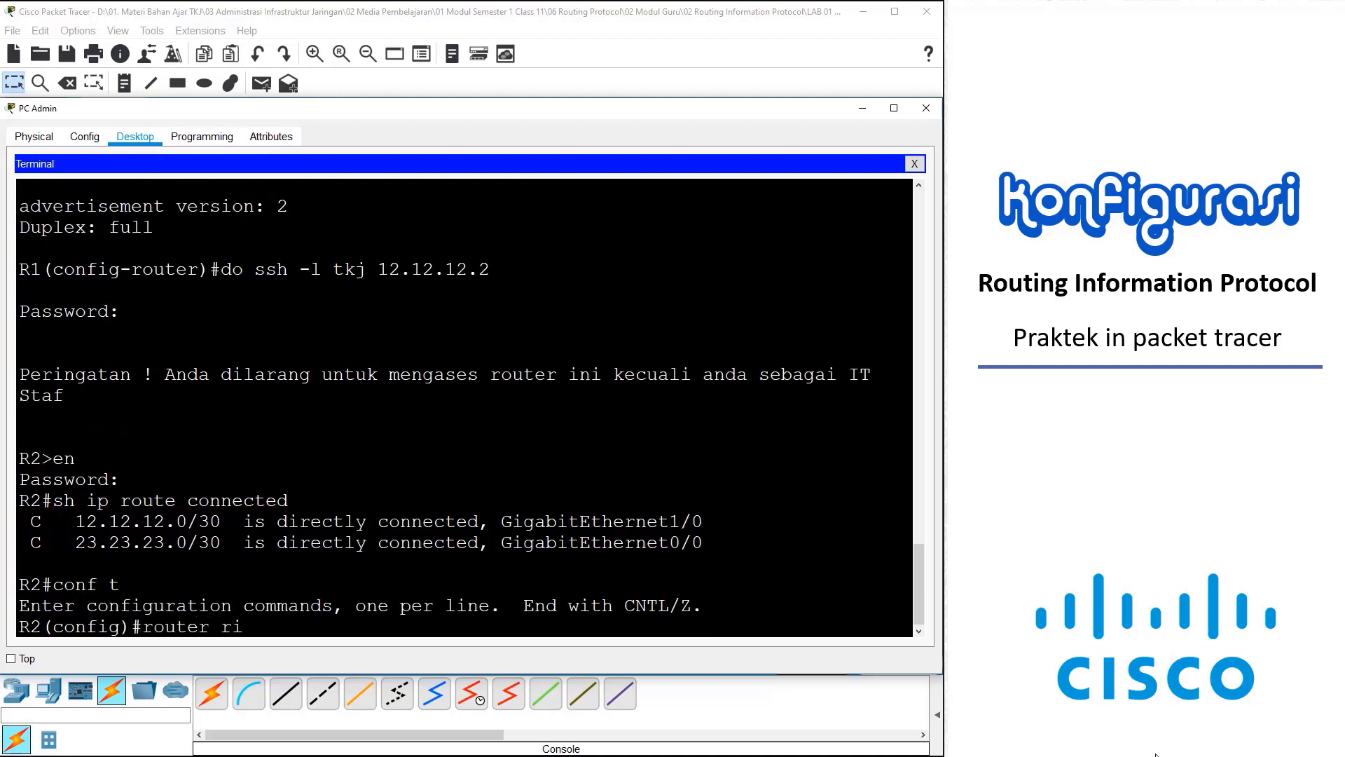
type("p")
key("Return")
type("network 12.12")
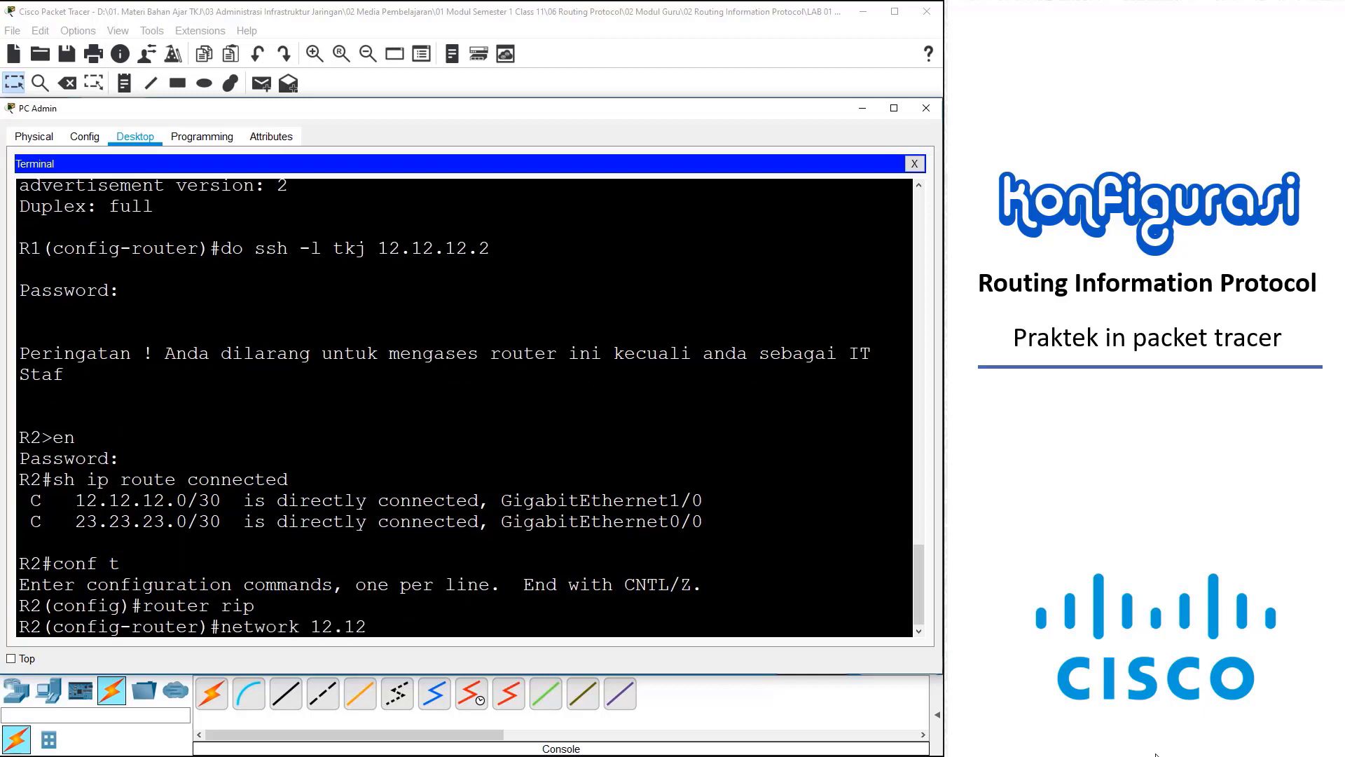
type(".12.0")
key("Return")
type("network")
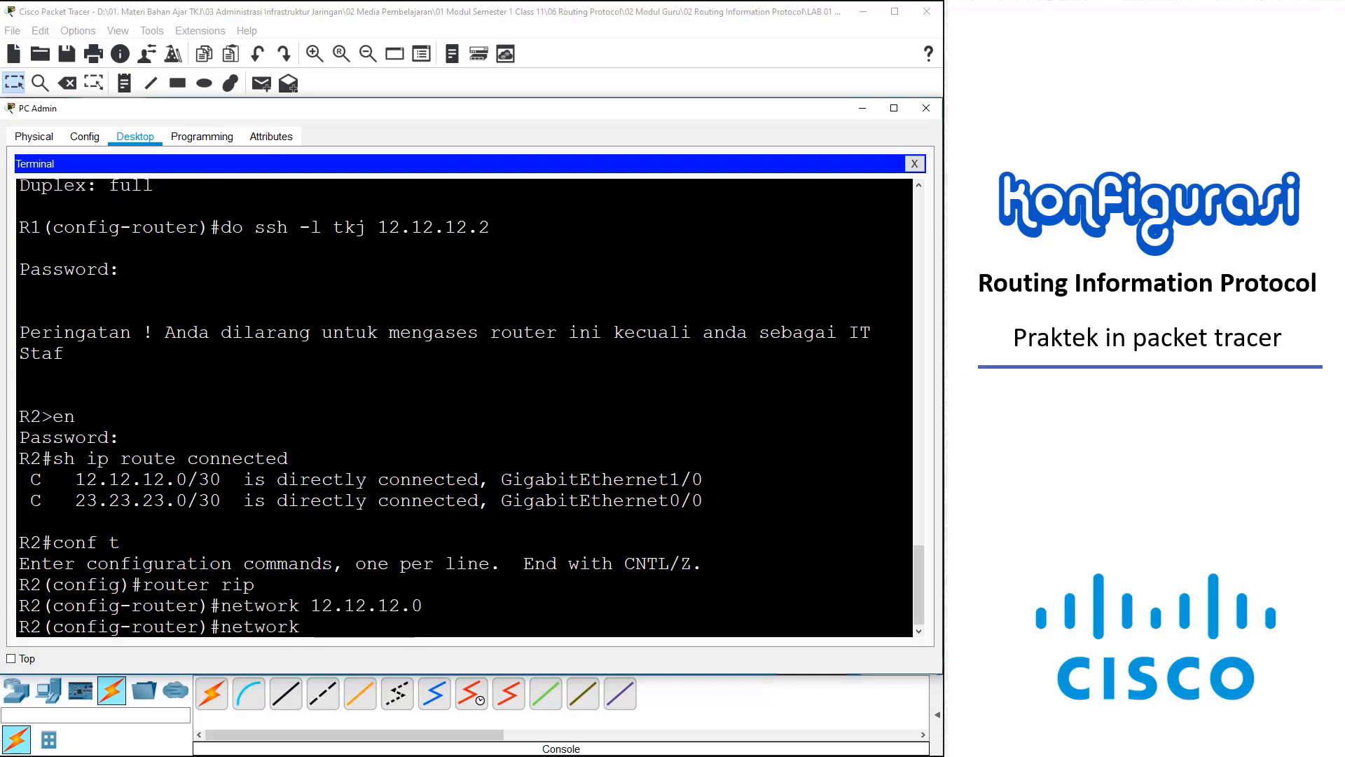
type(" 23.23.23.0")
key("Return")
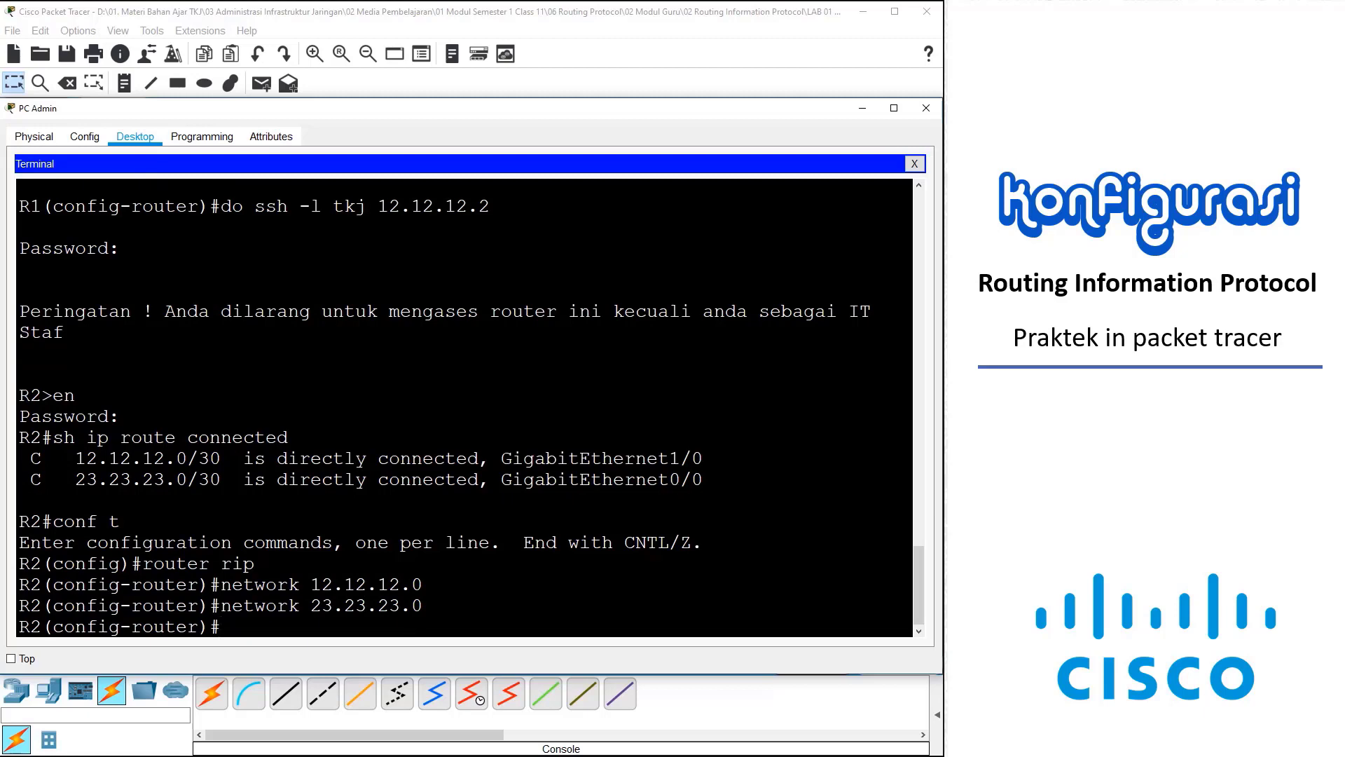
Display R2's RIP routes, and end the SSH session to return to R1
type("do sh ip route rip")
key("Return")
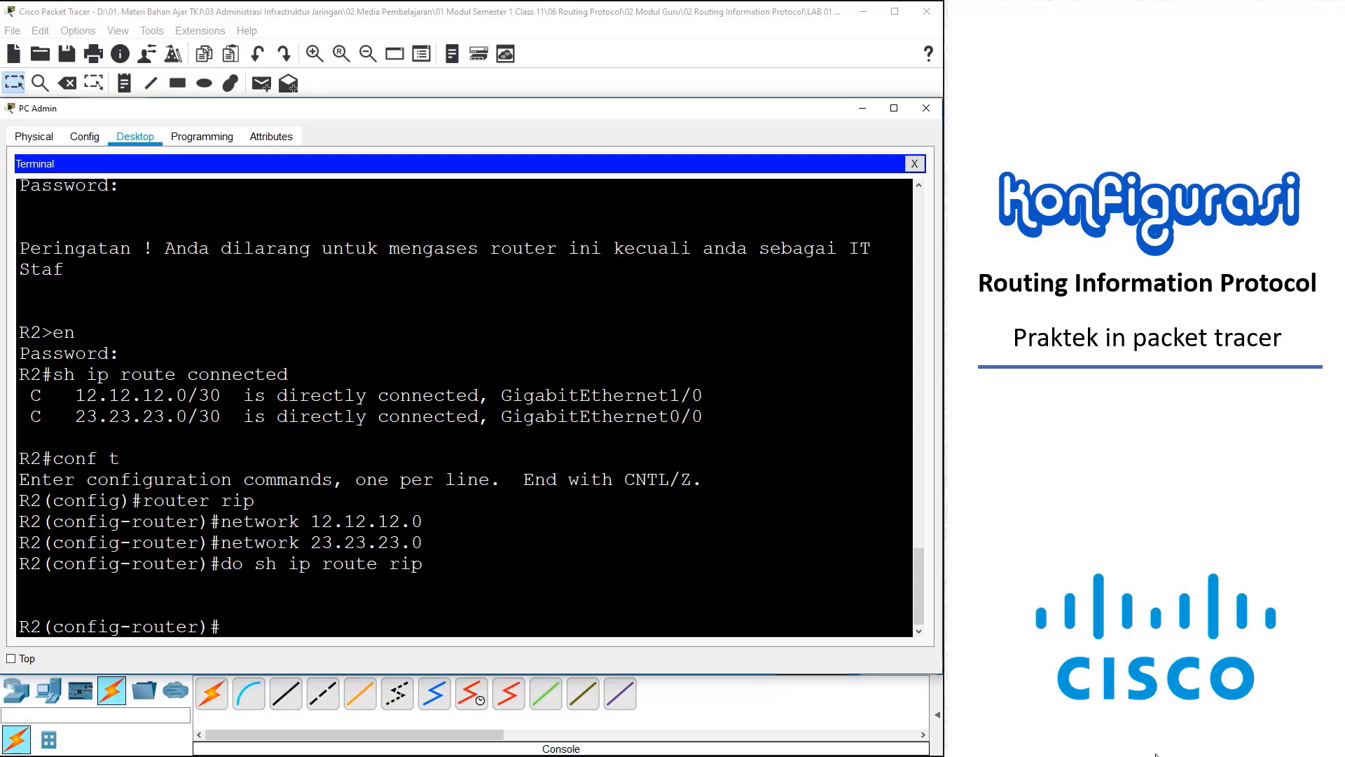
type("end")
key("Return")
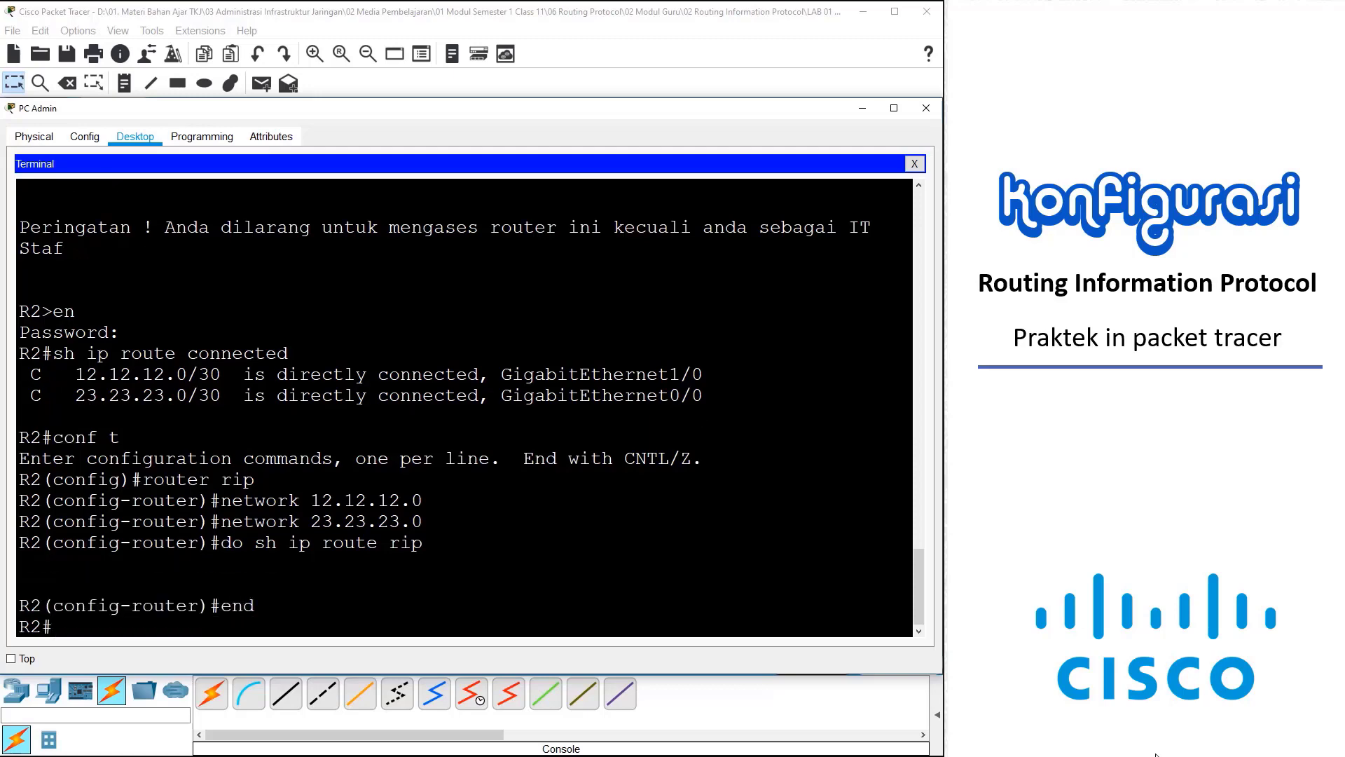
type("exit")
key("Return")
Display the RIP routes on R1 from router configuration mode
type("do sh ")
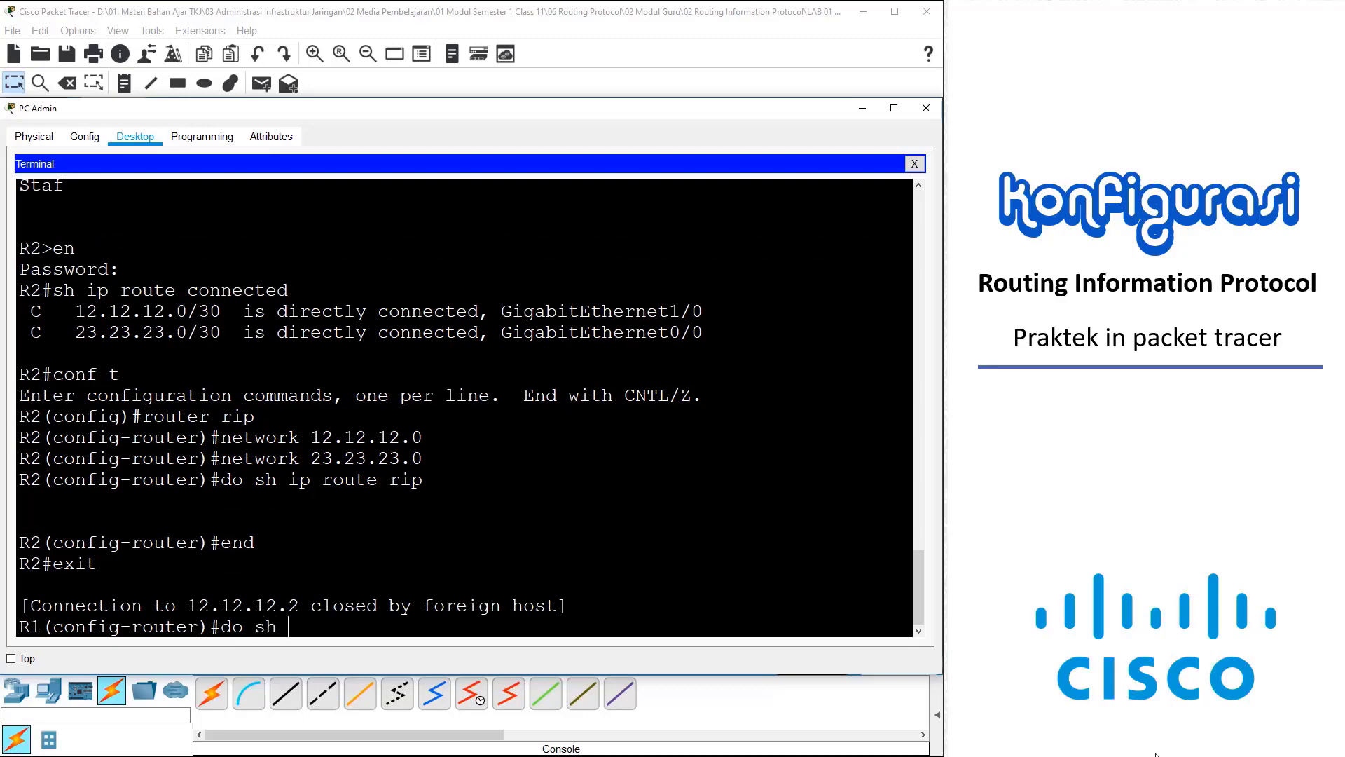
type("ip route rip")
key("Return")
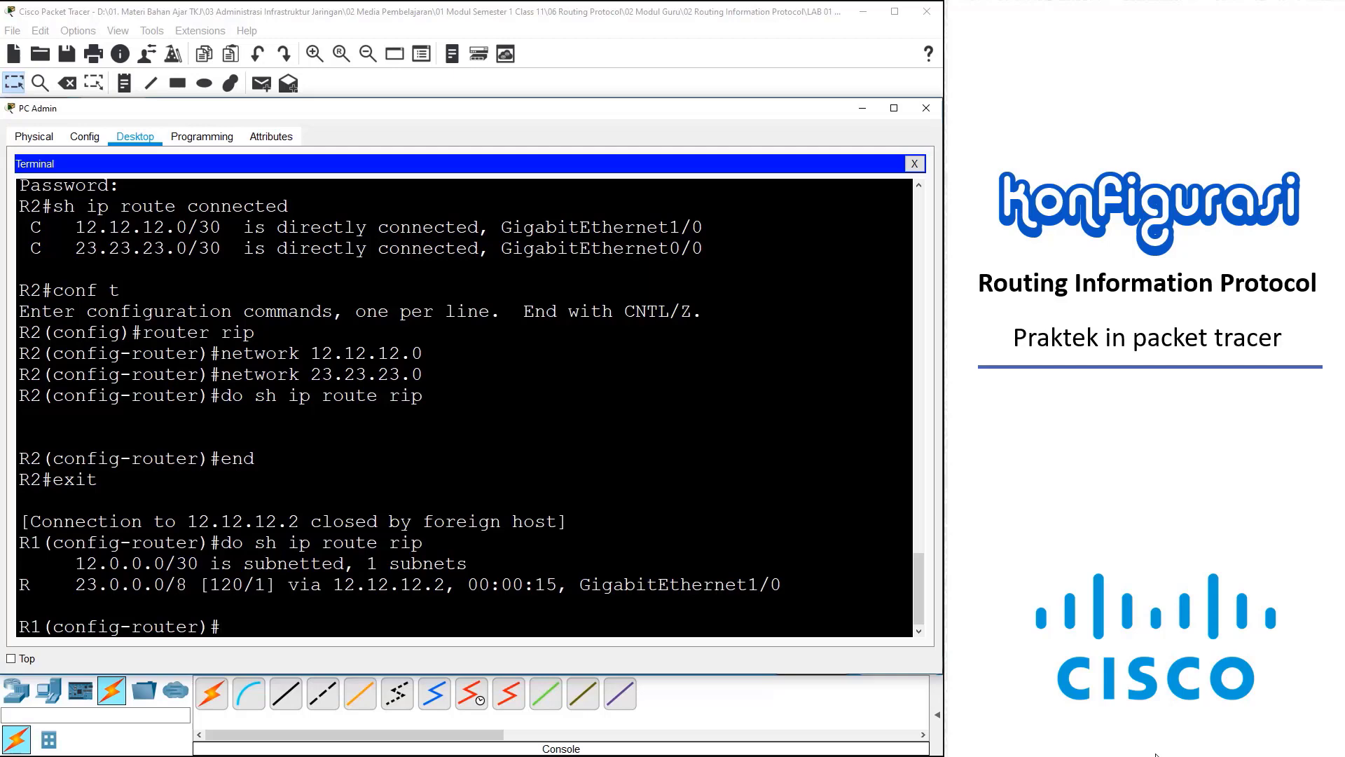
Reconnect to 12.12.12.2 over SSH as tkj and enter privileged mode on R2, supplying the account and enable passwords
type("do ssh -l tkj 12.12.12.2")
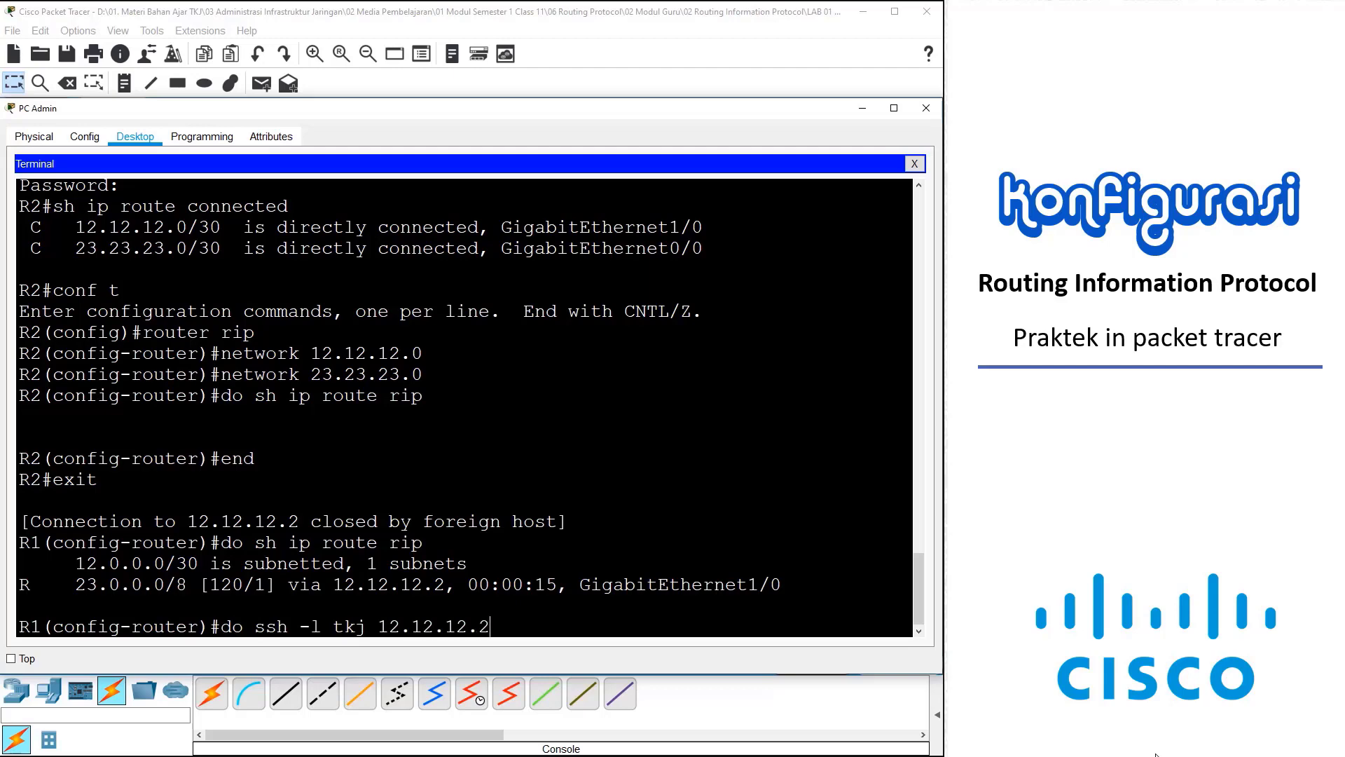
key("Return")
key("Return")
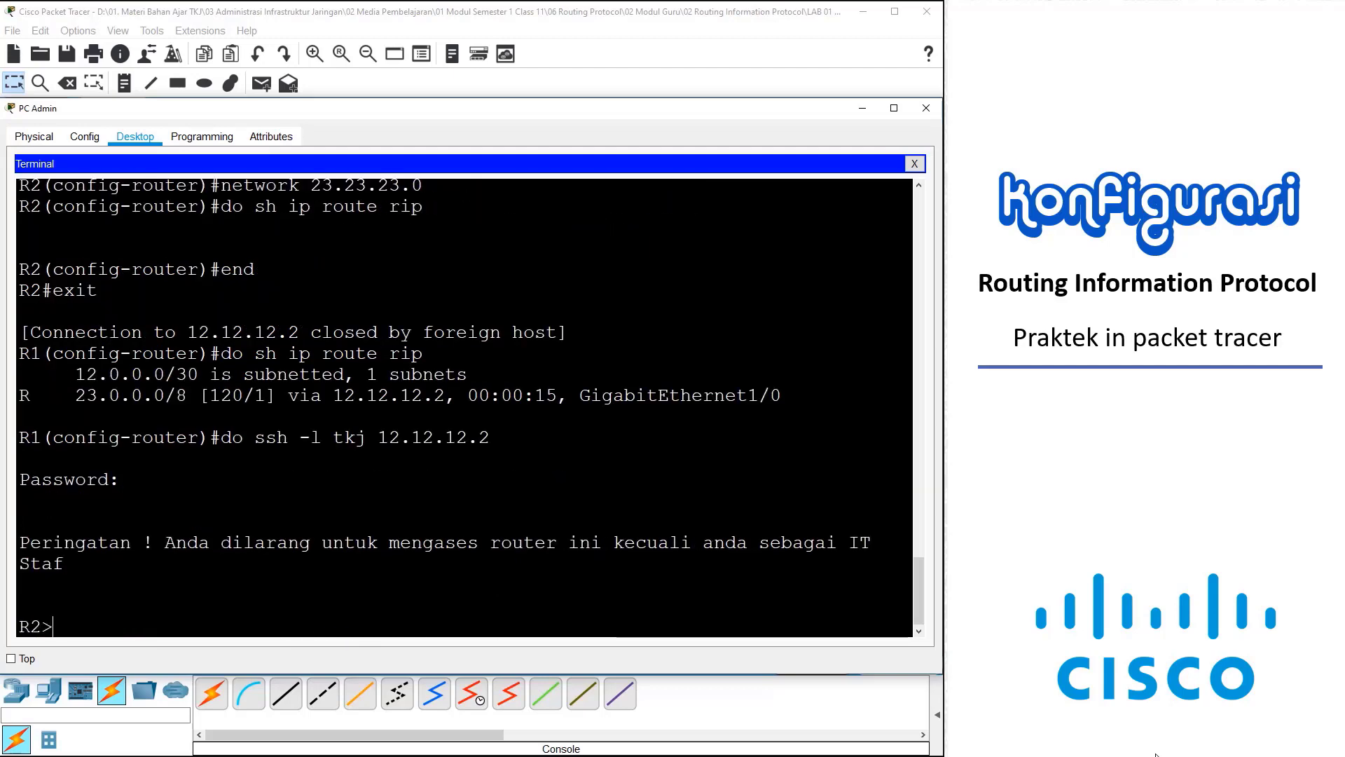
type("en")
key("Return")
key("Return")
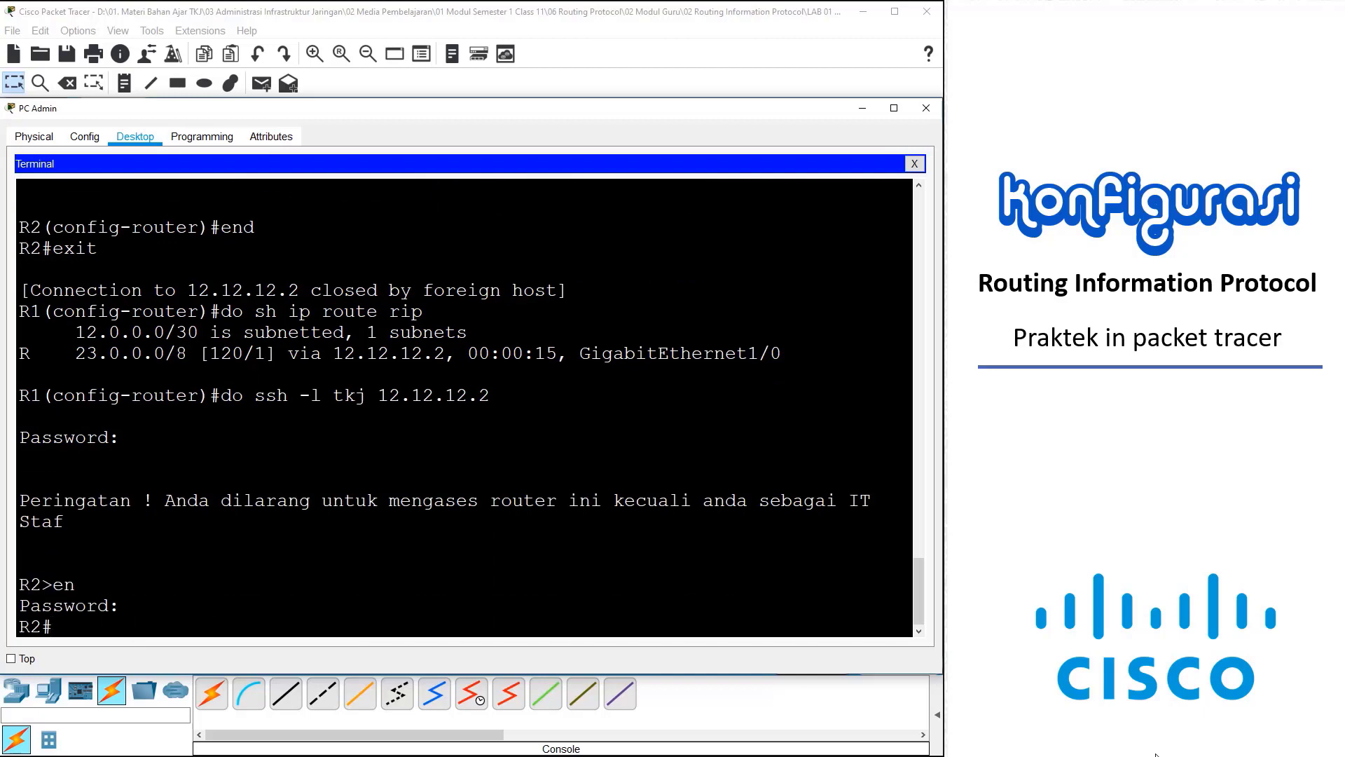
Show R2's detailed CDP neighbors and examine the IP address of R3
type("sh cdp neighbo")
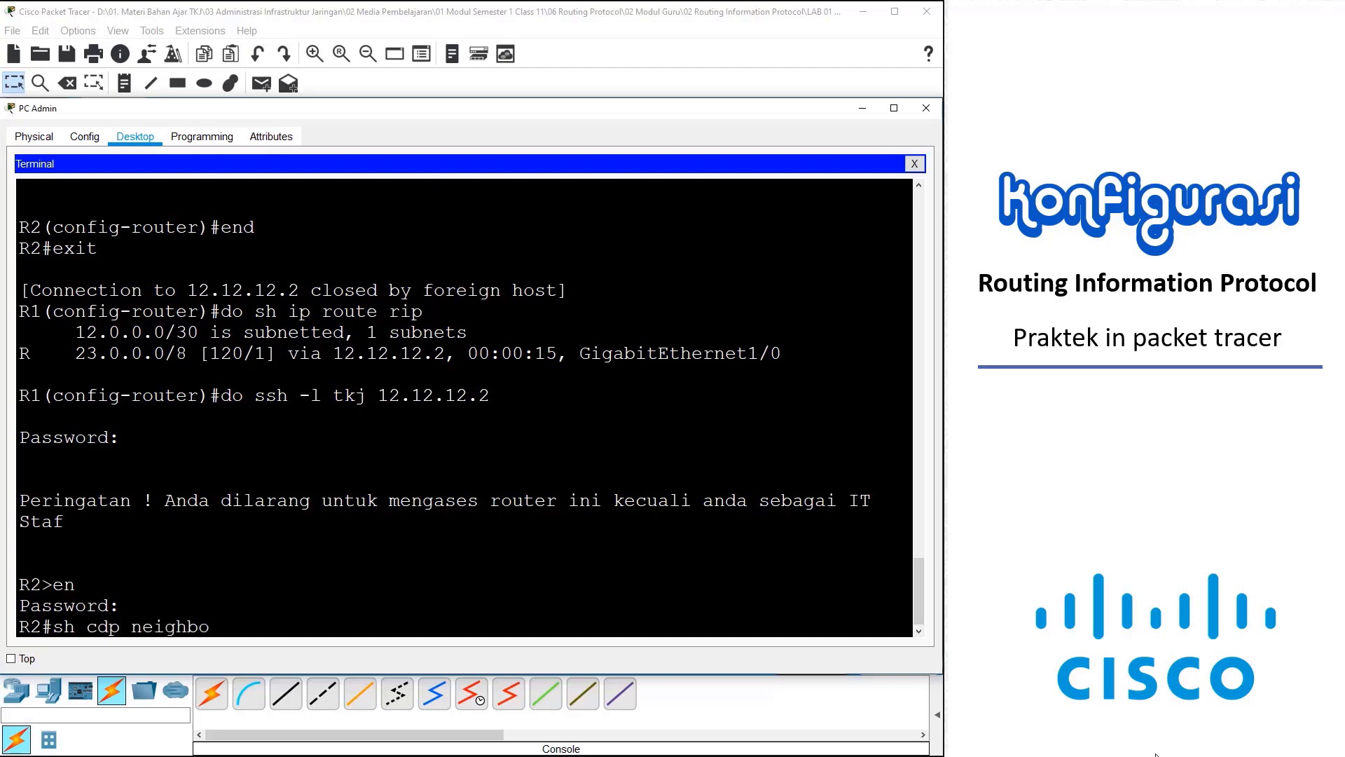
type("rs detail")
key("Return")
scroll(464, 408, "up", 1)
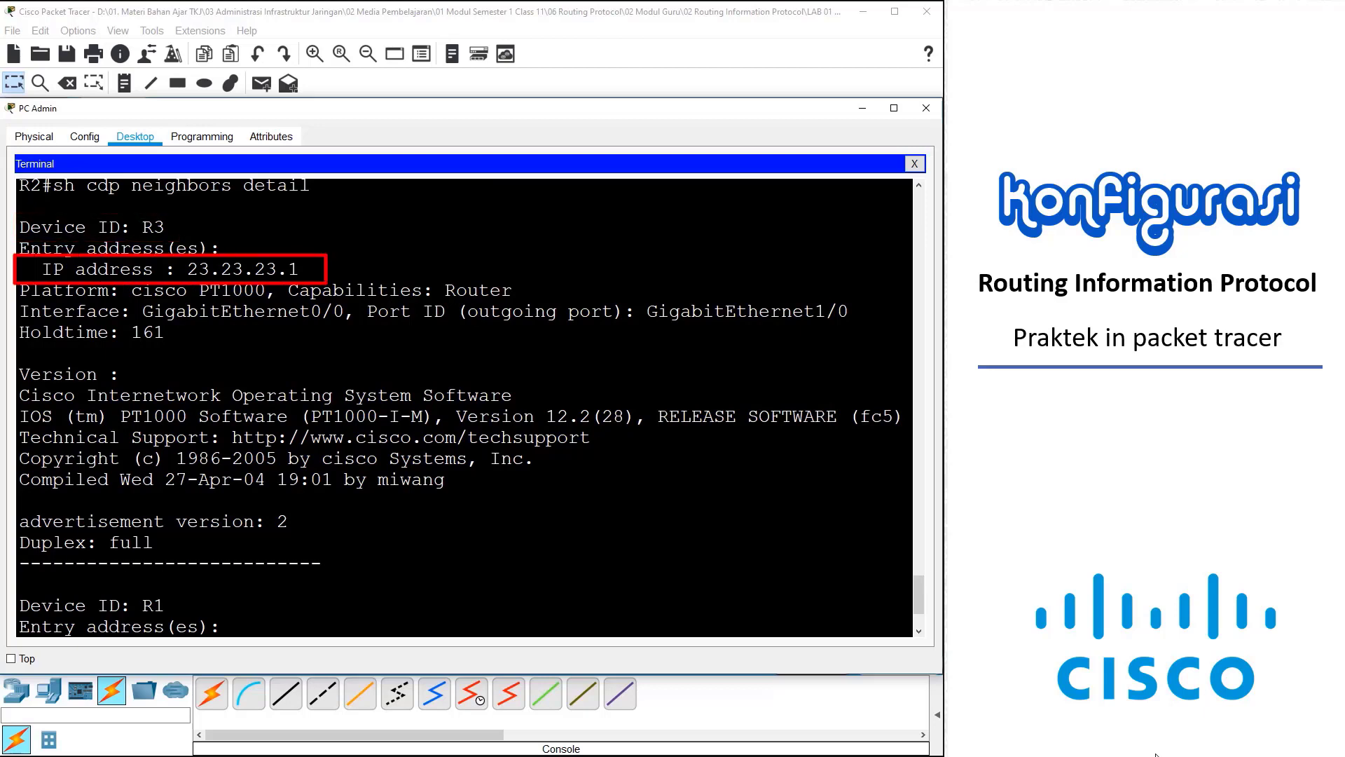
Connect from R2 to 23.23.23.1 over SSH as tkj and enter privileged mode on R3, supplying the account and enable passwords
scroll(462, 406, "down", 3)
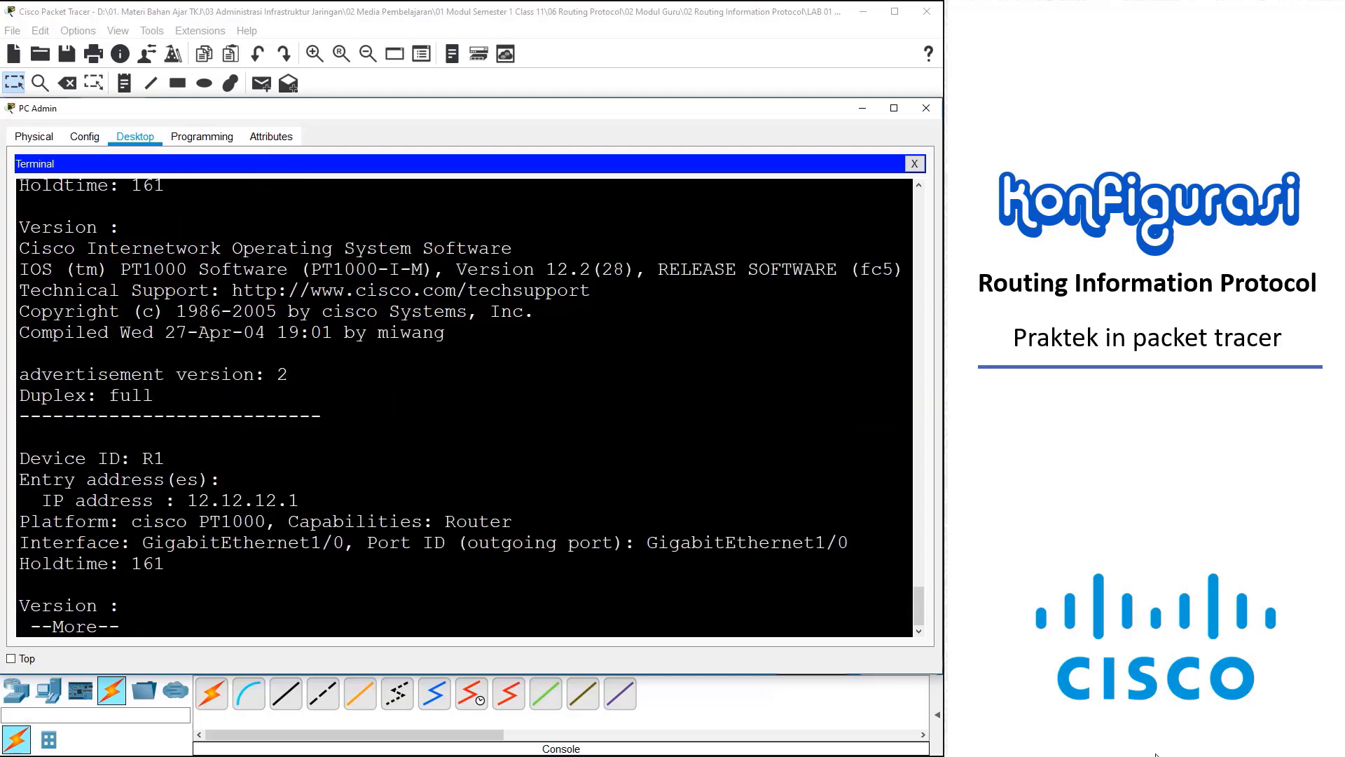
type("qssh -l tkj 23")
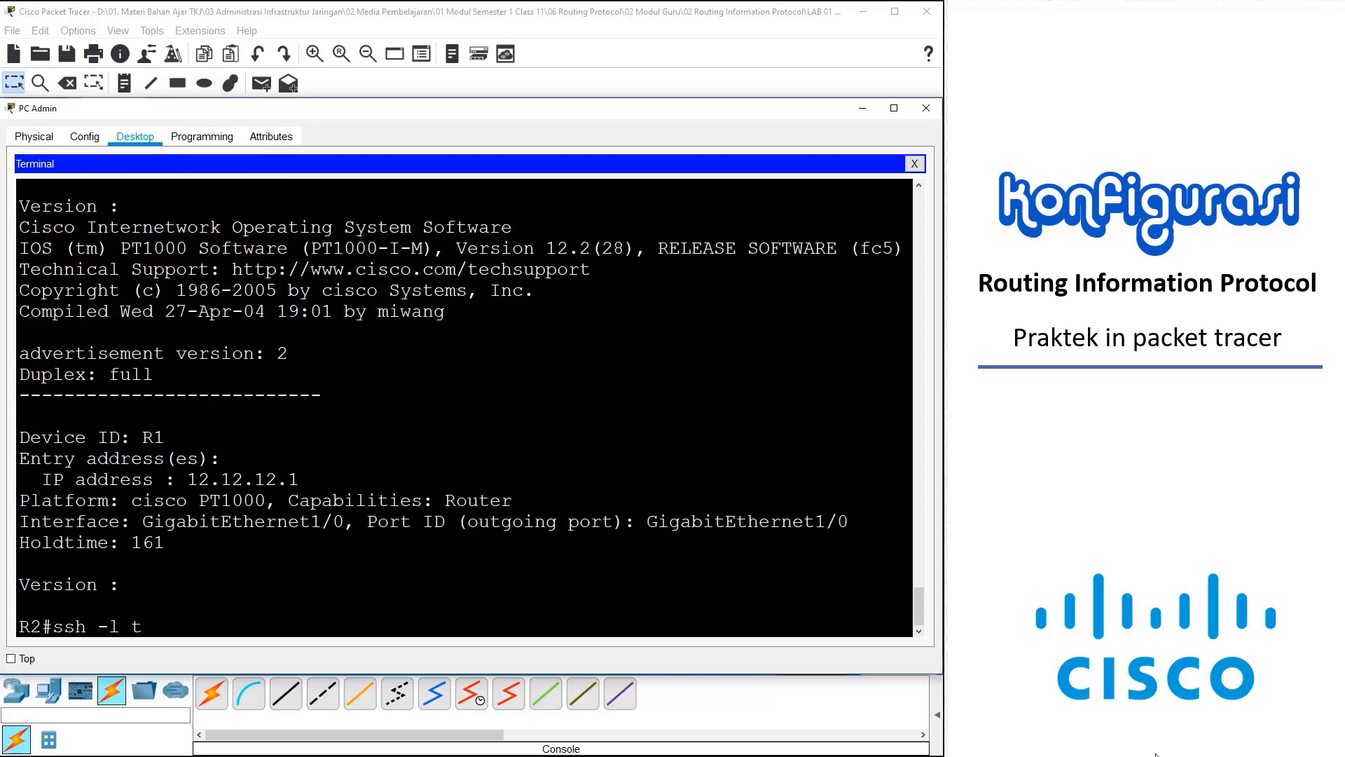
type(".23.23.1")
key("Return")
key("Return")
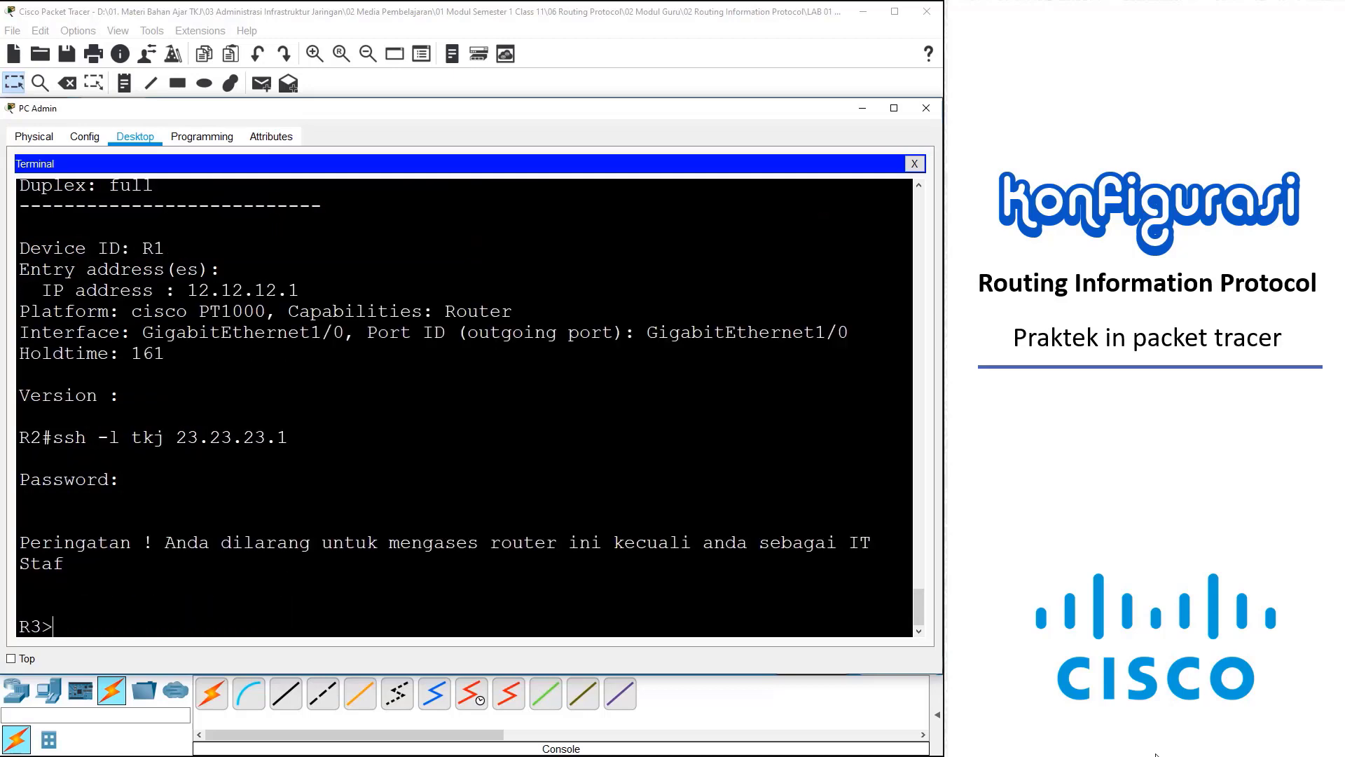
type("en")
key("Return")
key("Return")
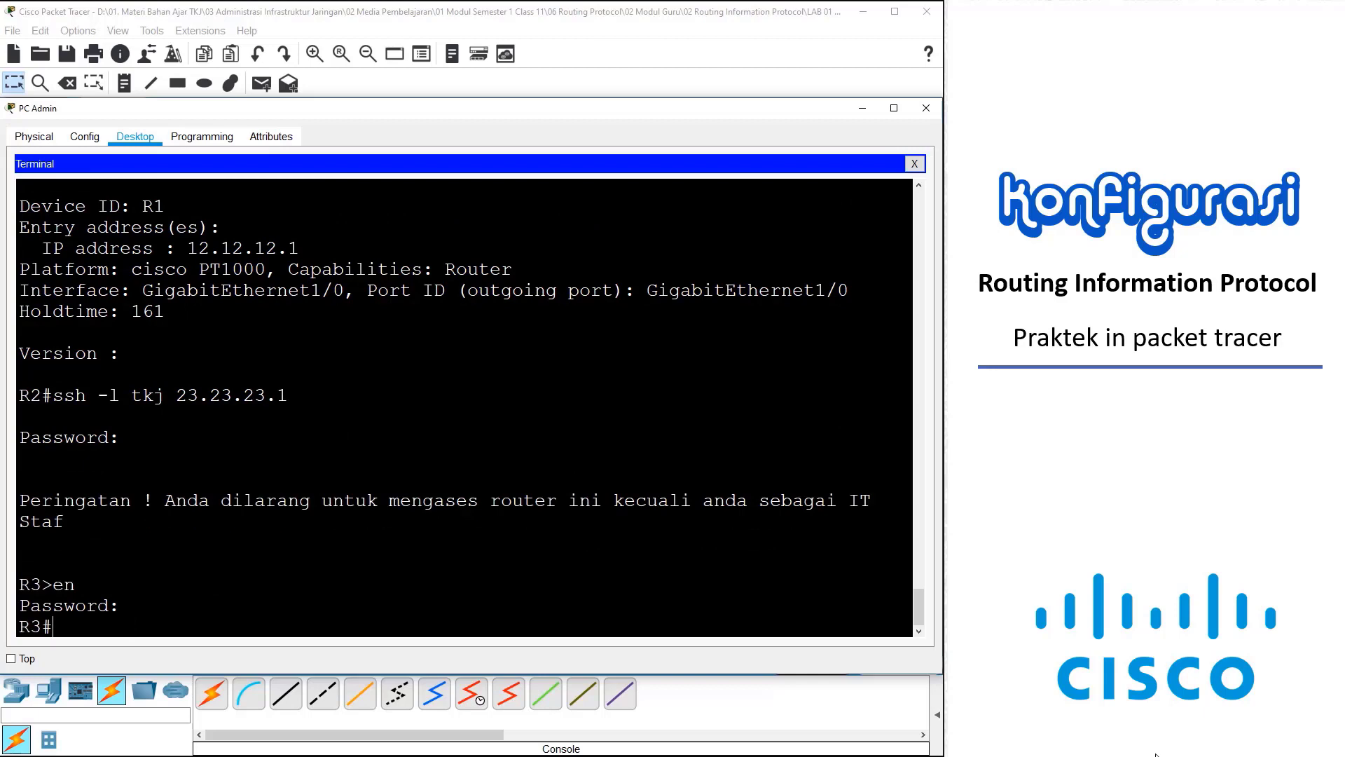
List R3's directly connected routes and enable RIP on R3 for network 23.23.23.0
type("sh ip route connected")
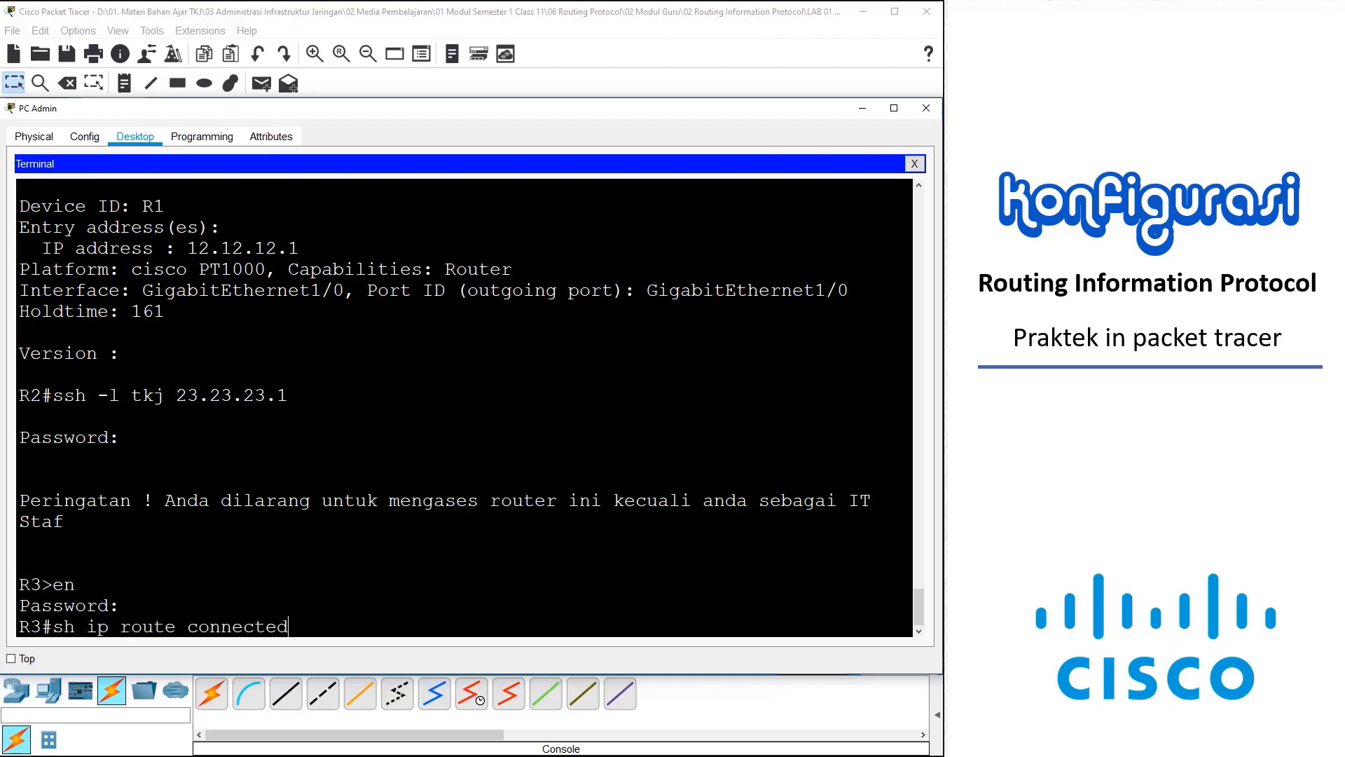
key("Return")
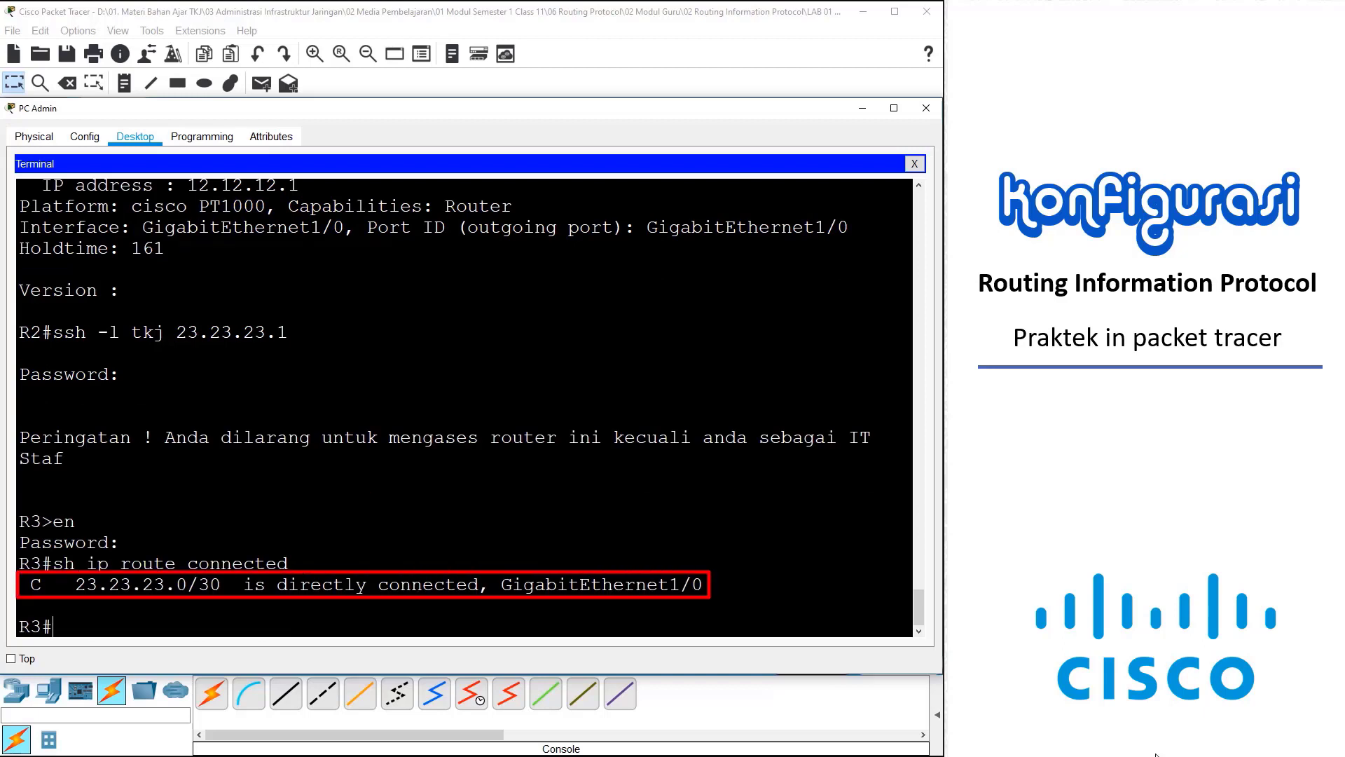
type("conf t")
key("Return")
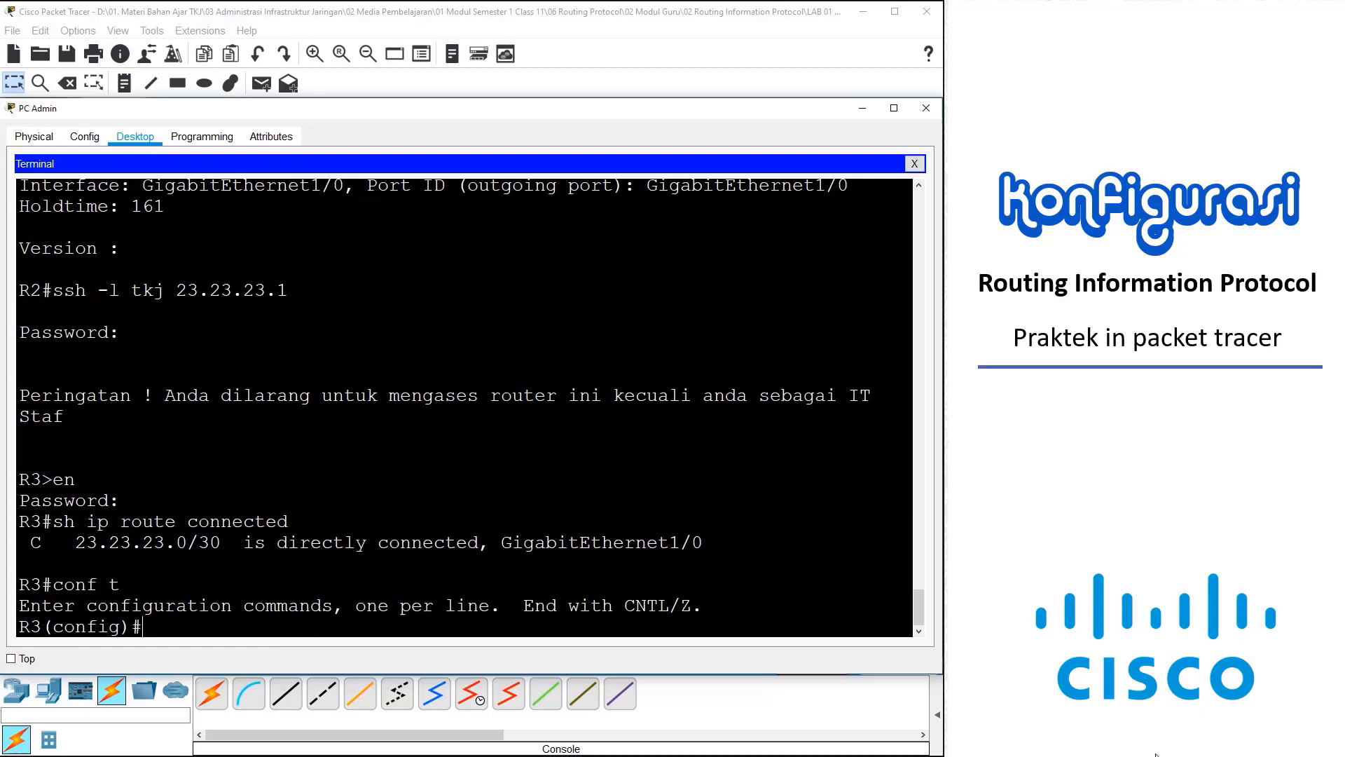
type("router rip")
key("Return")
type("net")
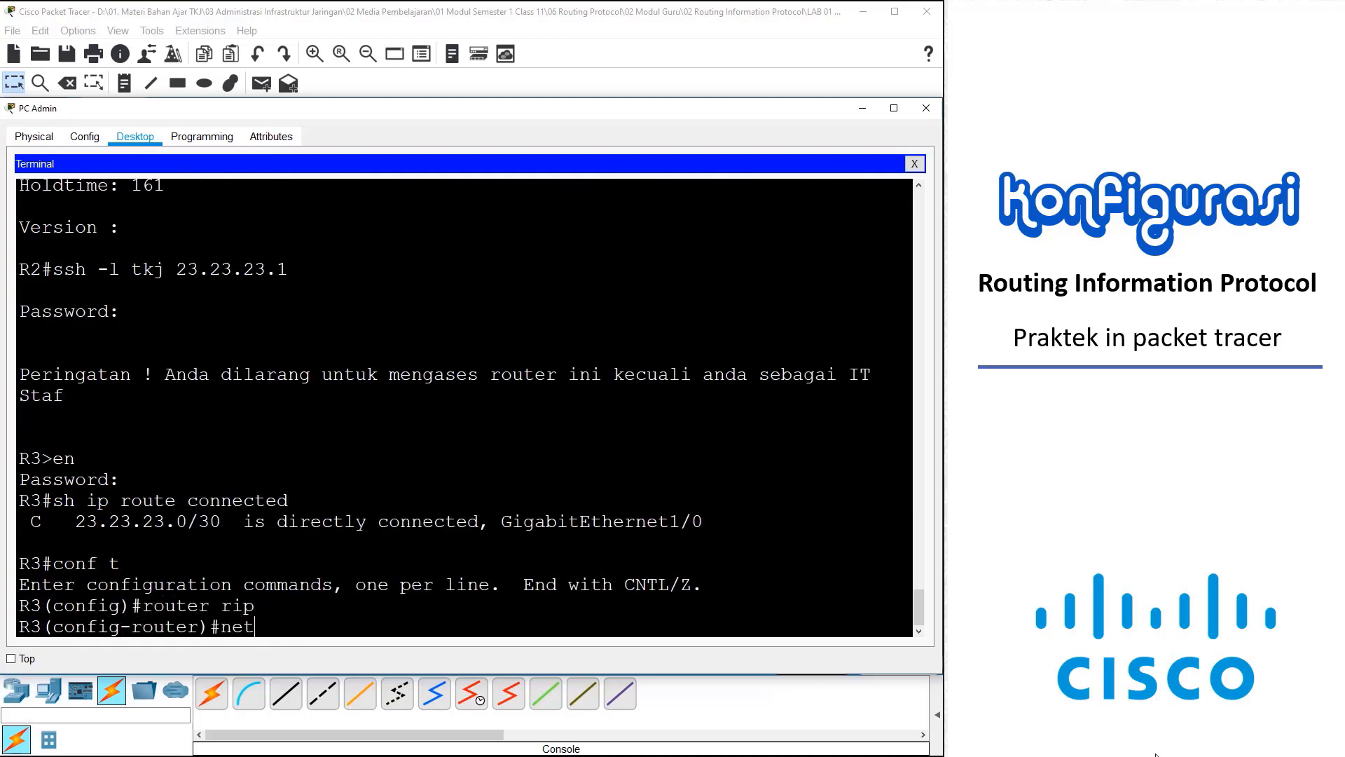
type("work 23.23.23.0")
key("Return")
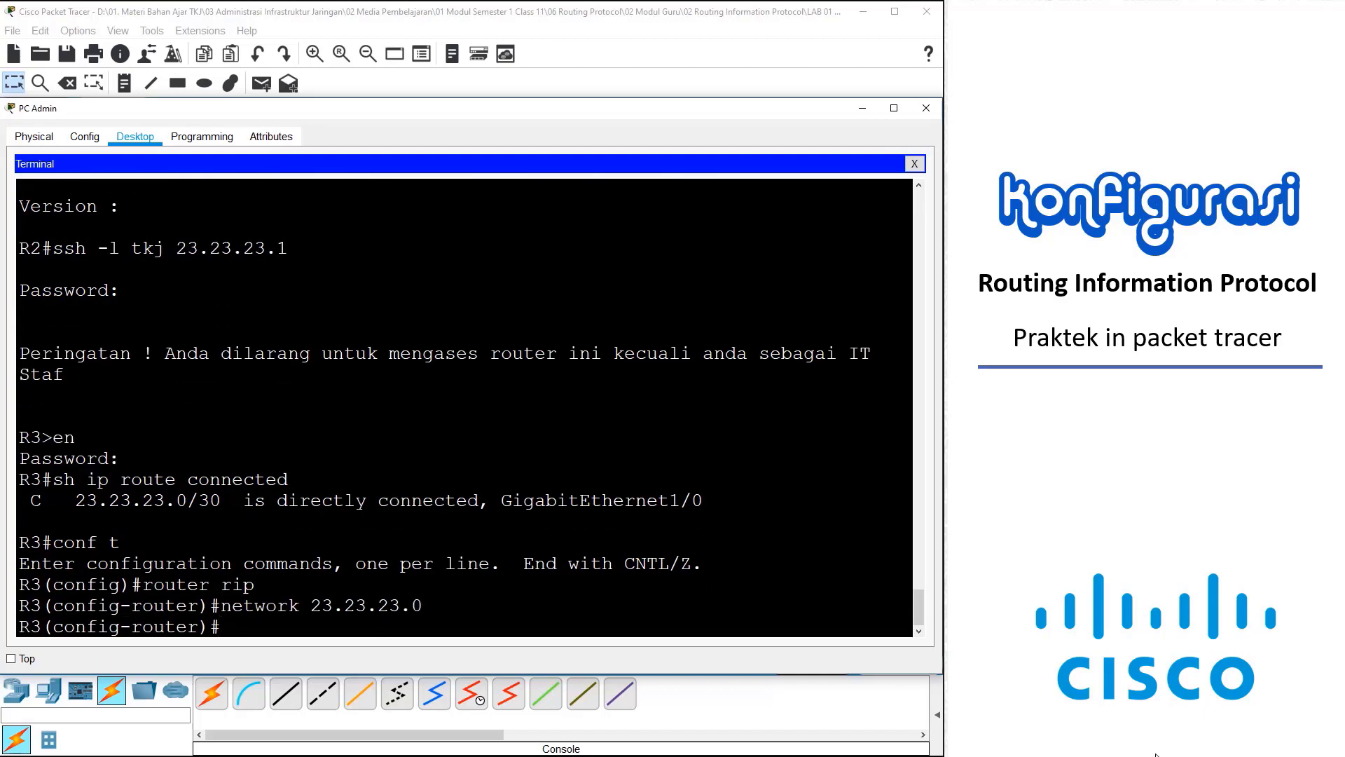
Display R3's RIP routes and ping 12.12.12.1 from router configuration mode
type("do sh ip route rip")
key("Return")
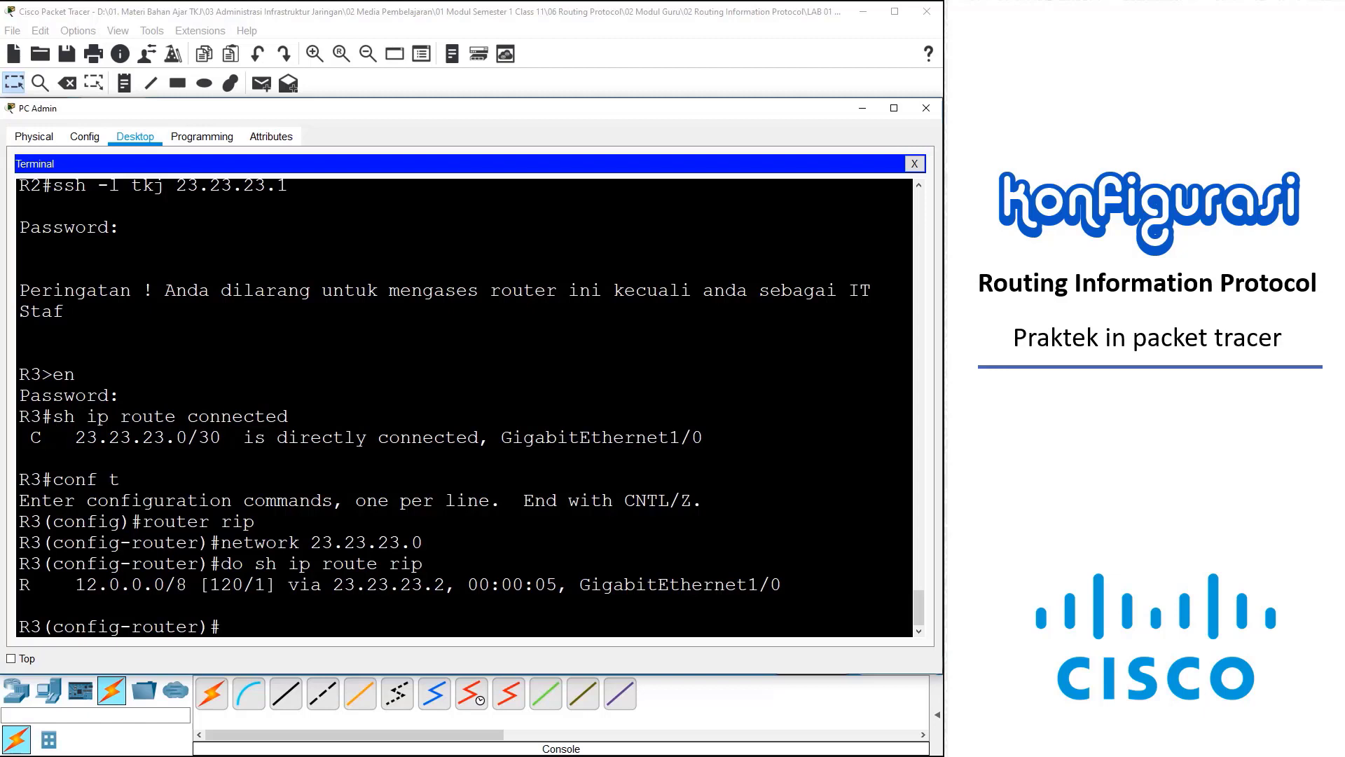
type("do ping 12.12.12.1")
key("Return")
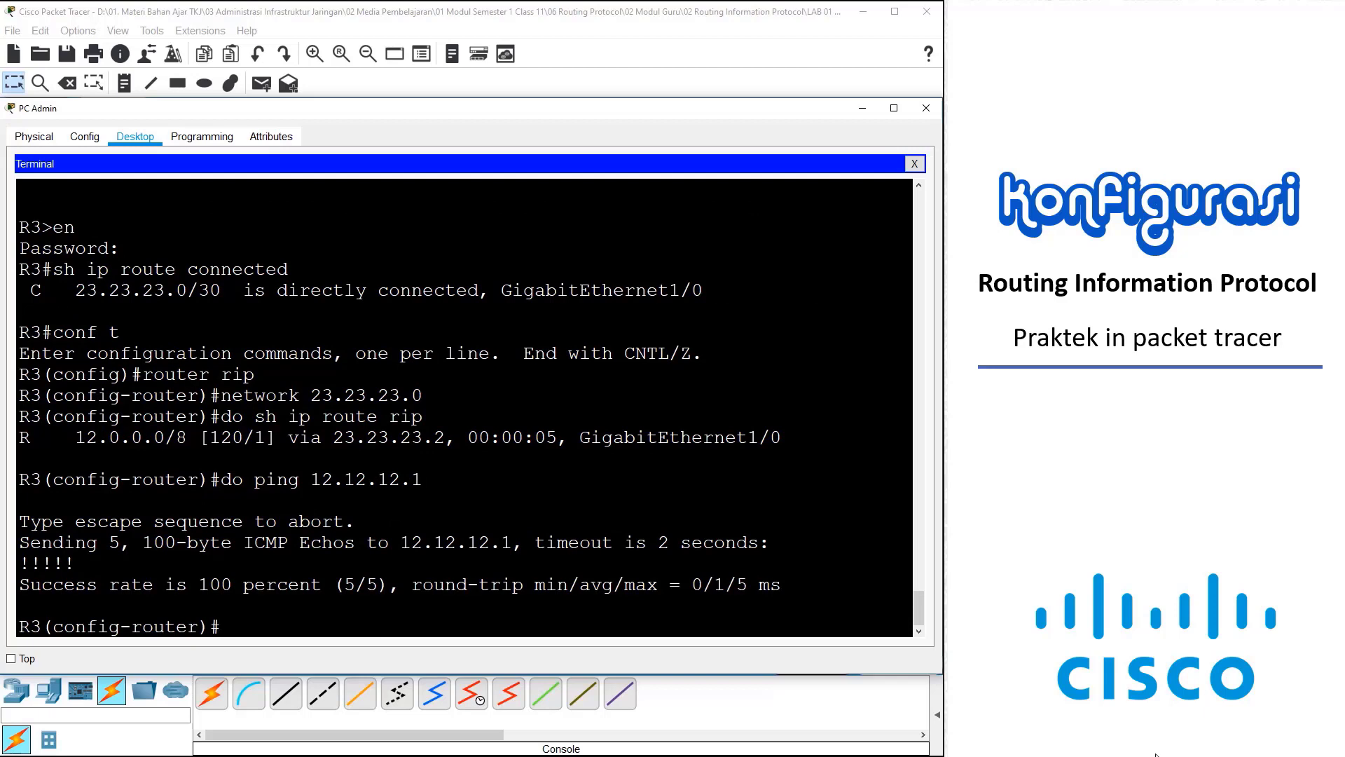
Leave R3's configuration mode and end the SSH sessions to R3 and R2 to return to R1
type("end")
key("Return")
type("exit")
key("Return")
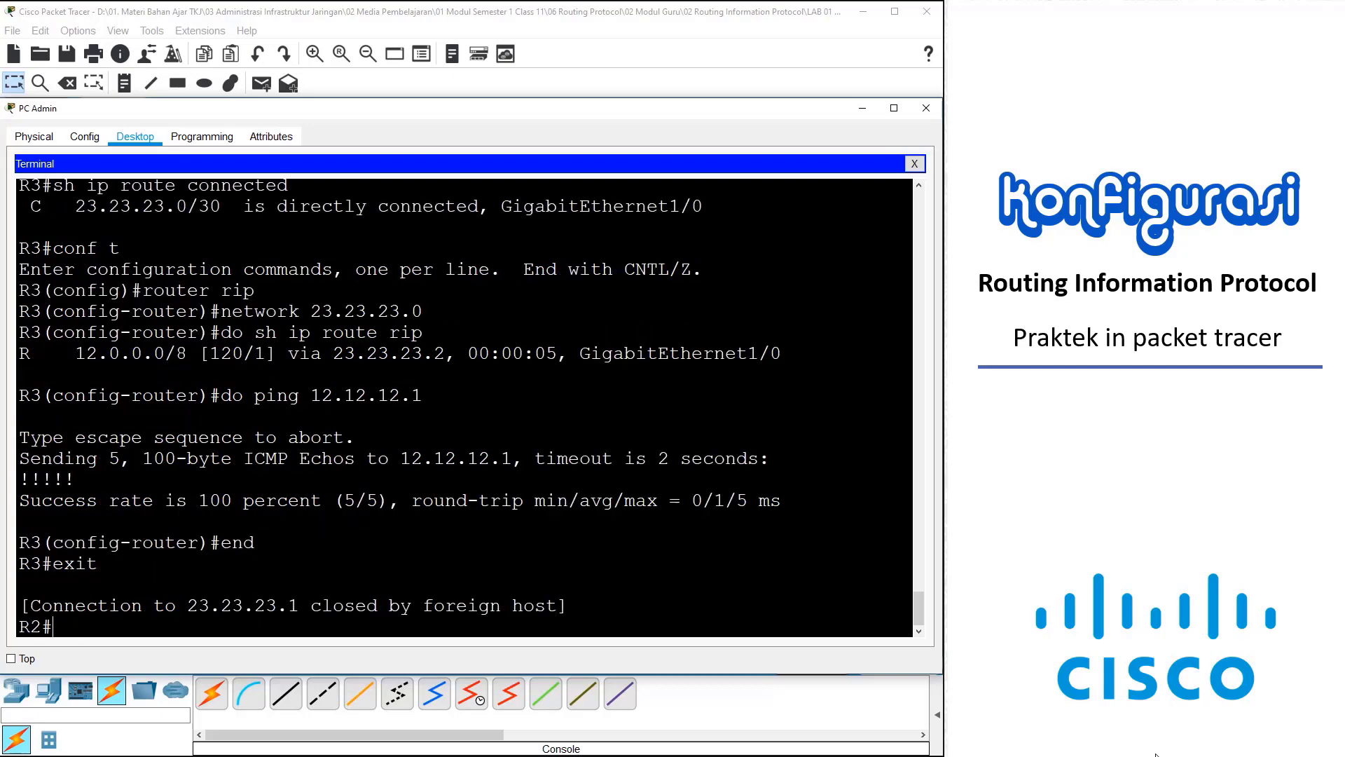
type("exit")
key("Return")
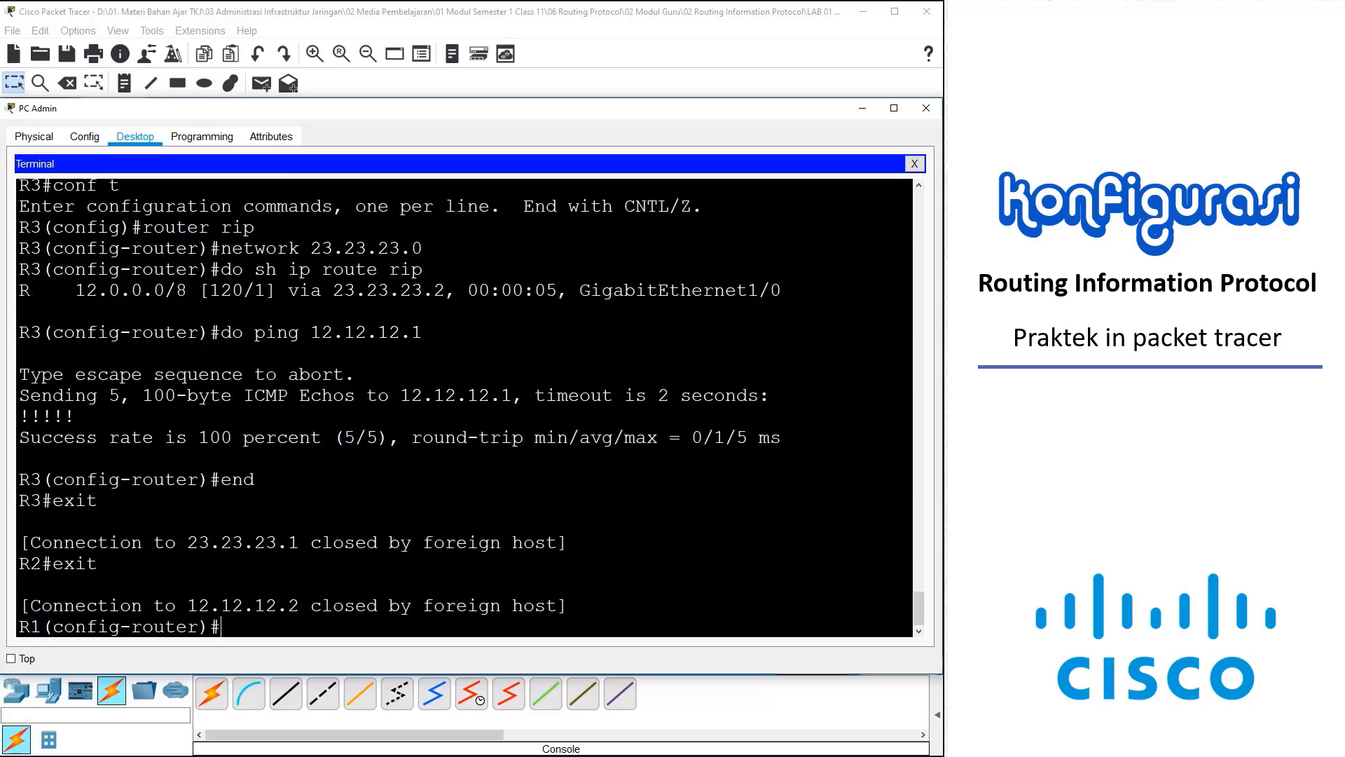
Ping 23.23.23.1 from R1, and close the terminal and minimize the PC Admin window to return to the topology
type("do ping 23.23.23.1")
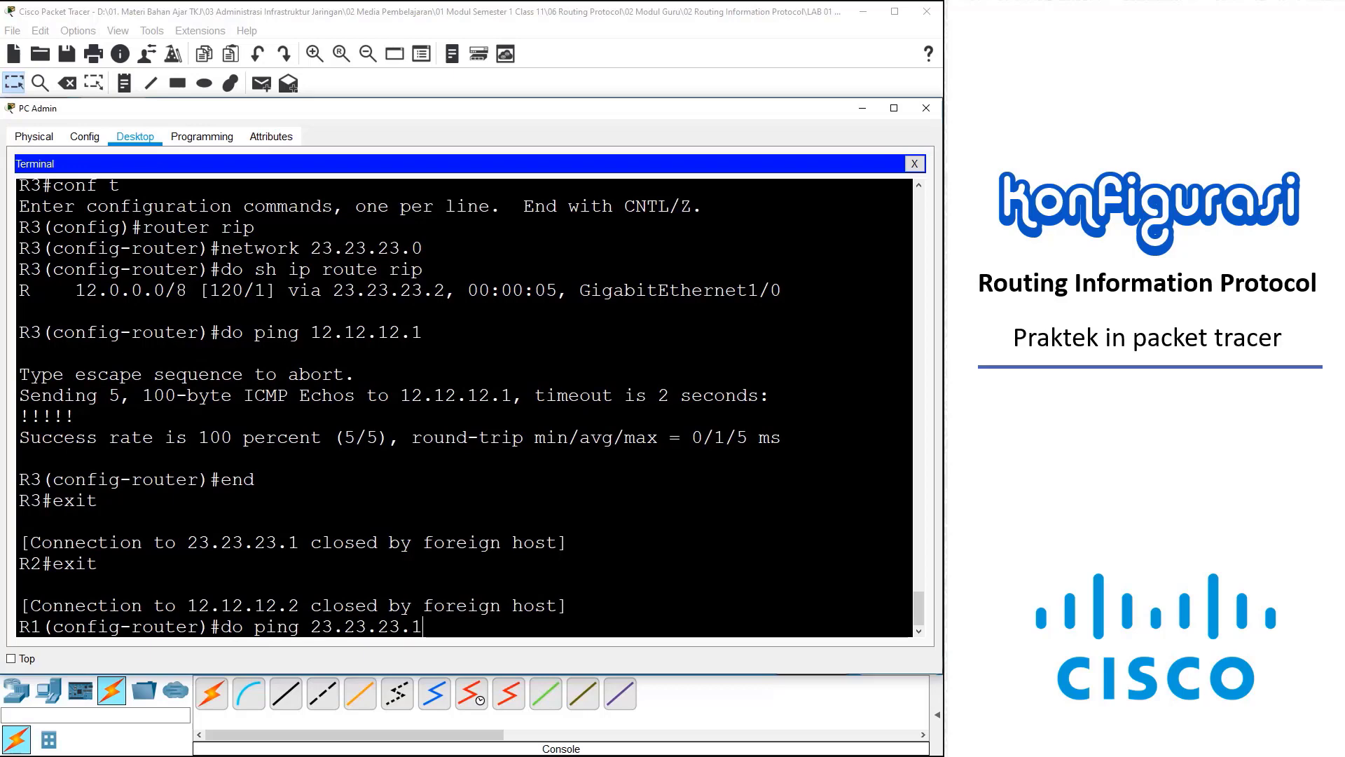
key("Return")
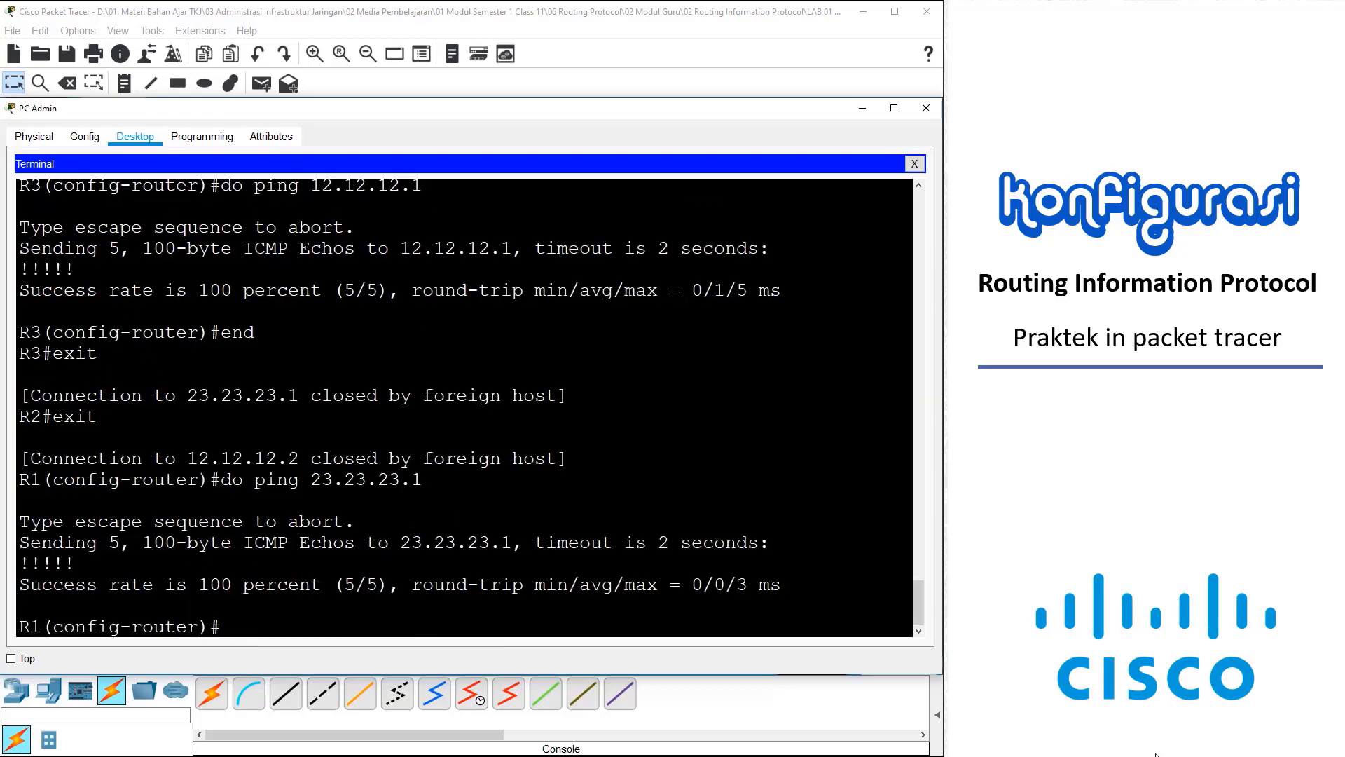
left_click(915, 163)
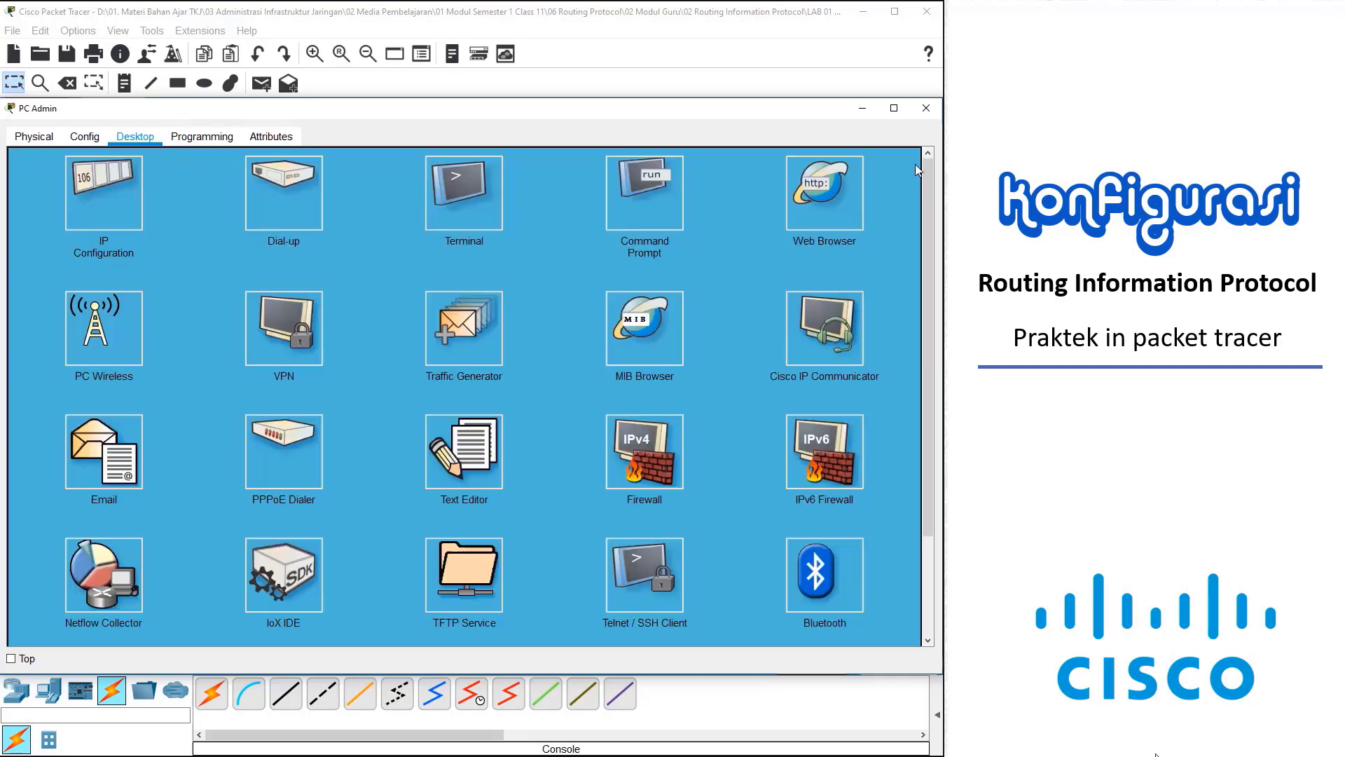
left_click(863, 108)
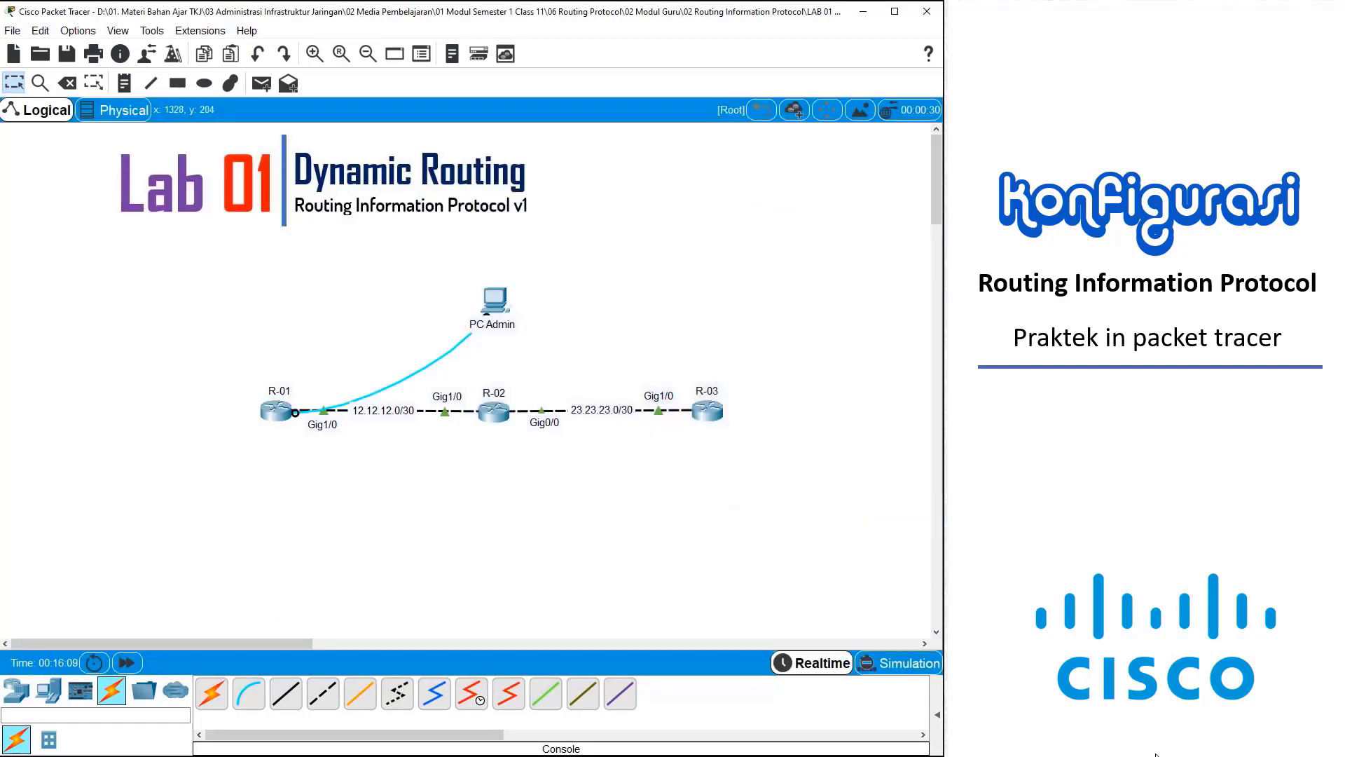